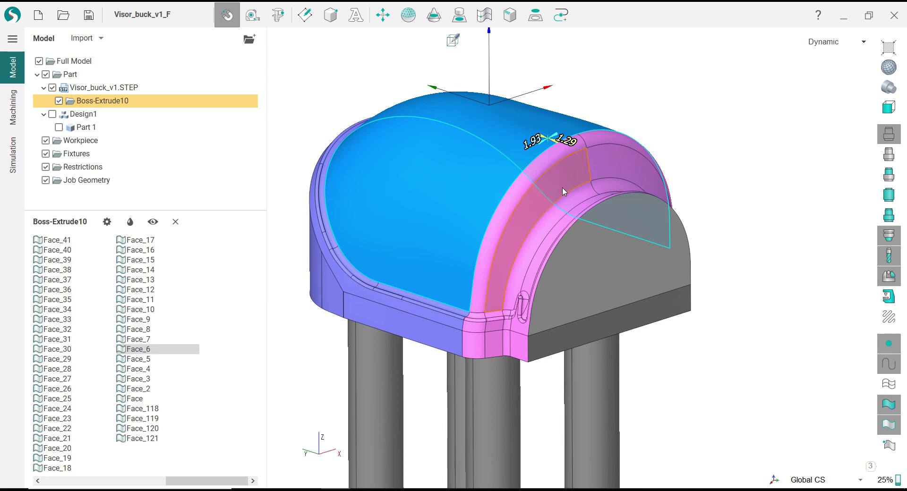
- Inspect the curved side face of the pink rim on the visor buck, and clear the selection
click(563, 192)
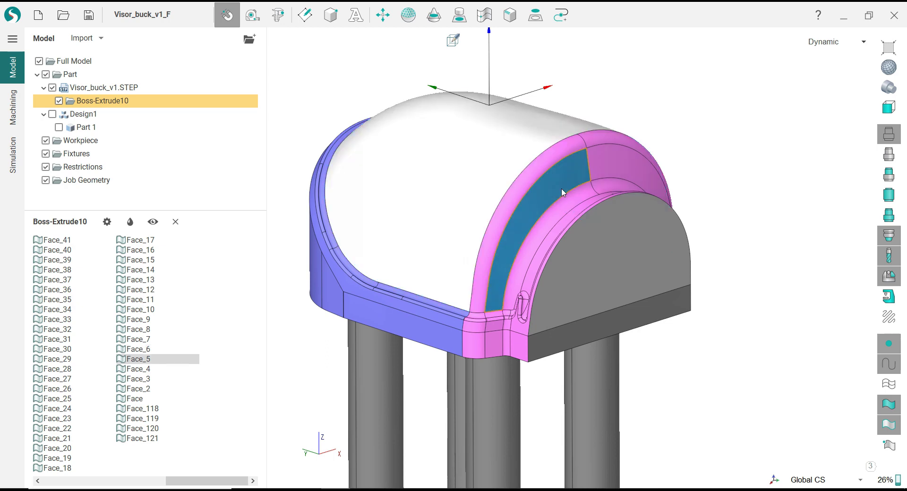
click(633, 315)
click(677, 376)
scroll(659, 261, down, 3)
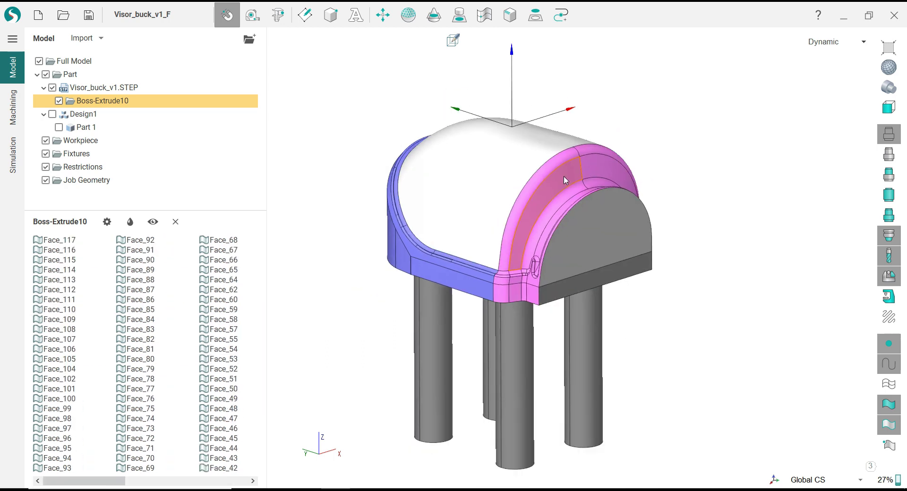
- Measure the distance from the coordinate origin on top of the dome to the buck's lower front corner
click(252, 15)
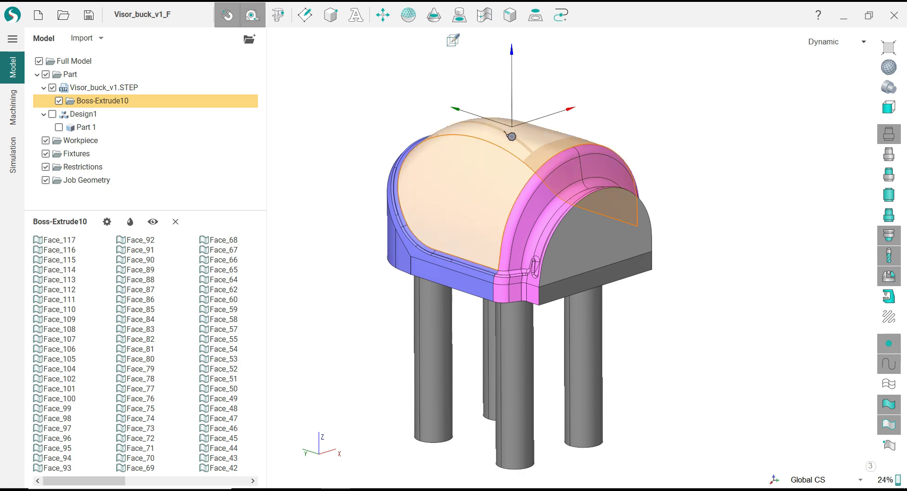
click(520, 133)
scroll(538, 317, up, 5)
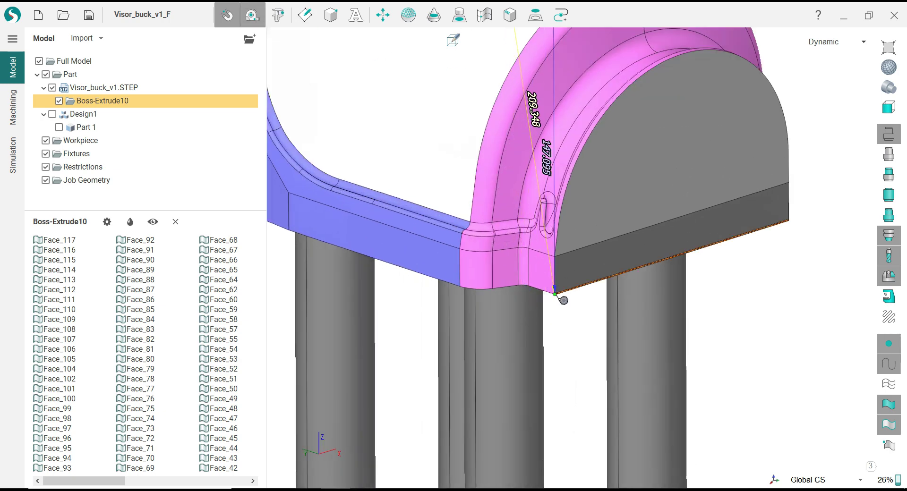
click(555, 294)
scroll(554, 322, down, 5)
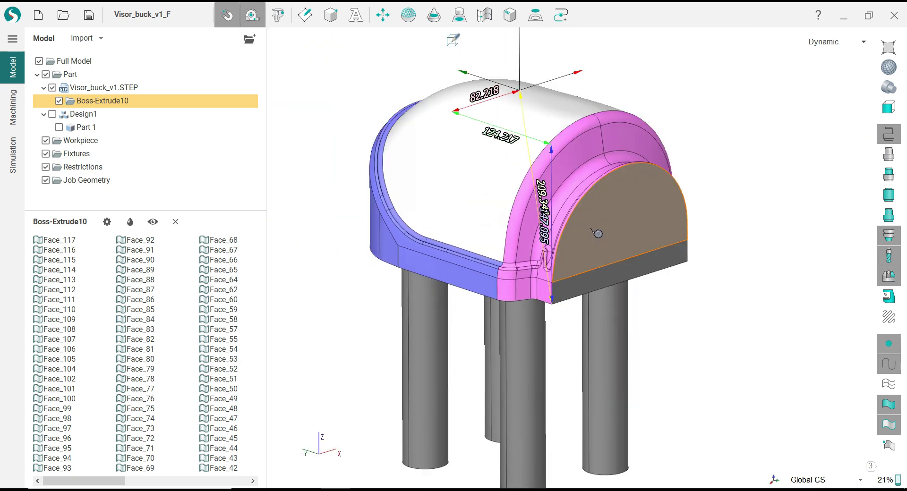
middle_drag(597, 232, 587, 250)
key(Escape)
scroll(568, 245, down, 5)
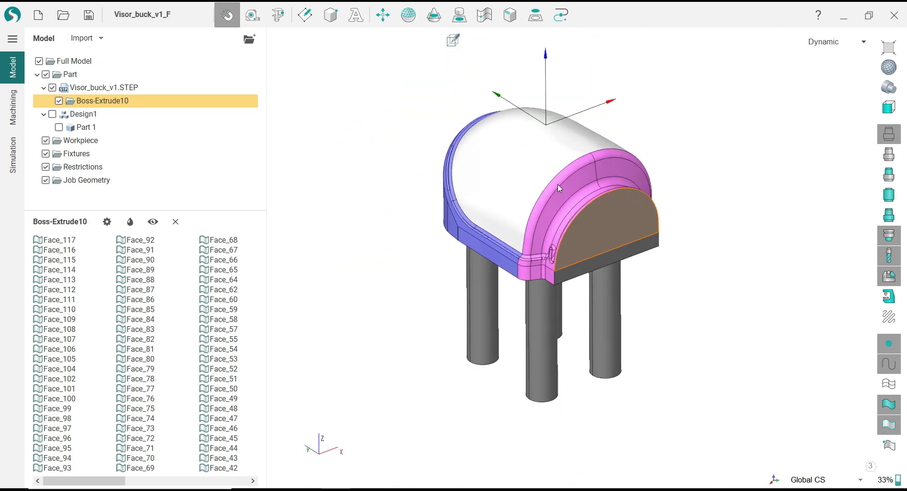
scroll(397, 141, down, 3)
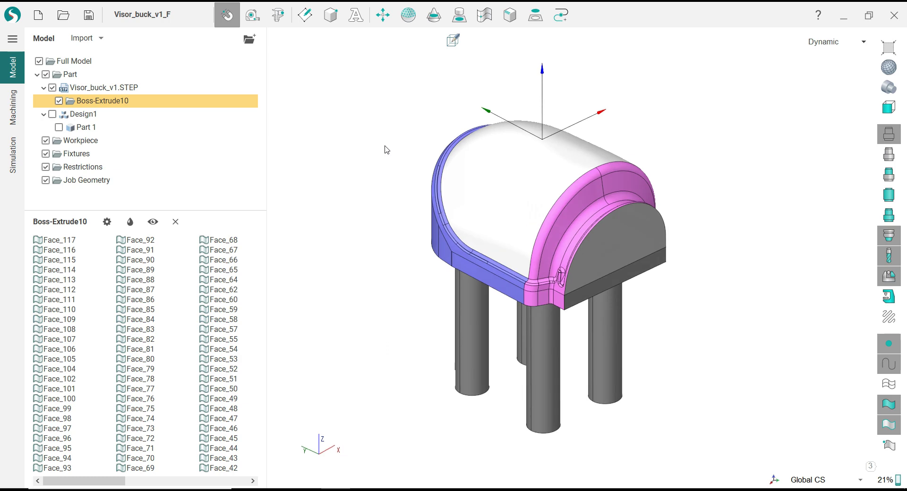
- Go to the machining setup and check the fillet radius in the groove beside the half-round end face
click(13, 108)
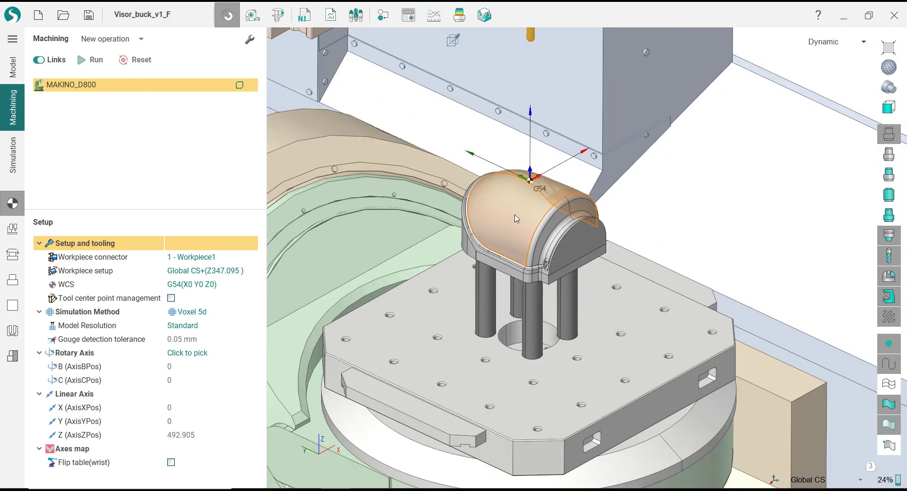
scroll(516, 218, down, 3)
scroll(523, 216, up, 4)
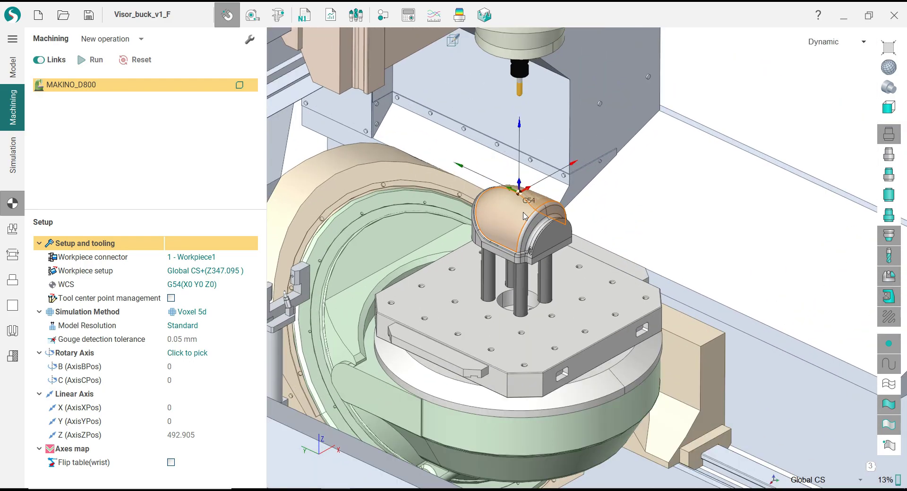
middle_drag(519, 228, 613, 183)
scroll(515, 229, up, 5)
scroll(566, 230, up, 4)
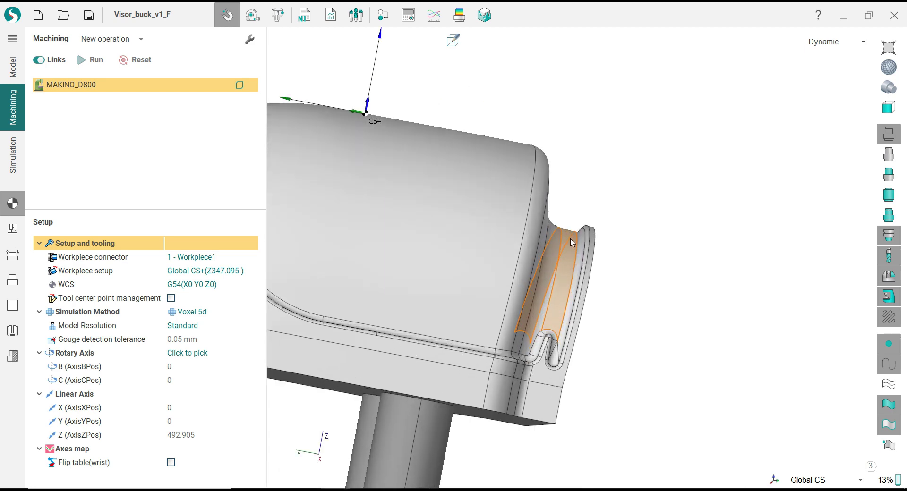
mouse_move(554, 220)
middle_down()
mouse_move(507, 242)
mouse_move(547, 224)
middle_up()
scroll(572, 217, up, 4)
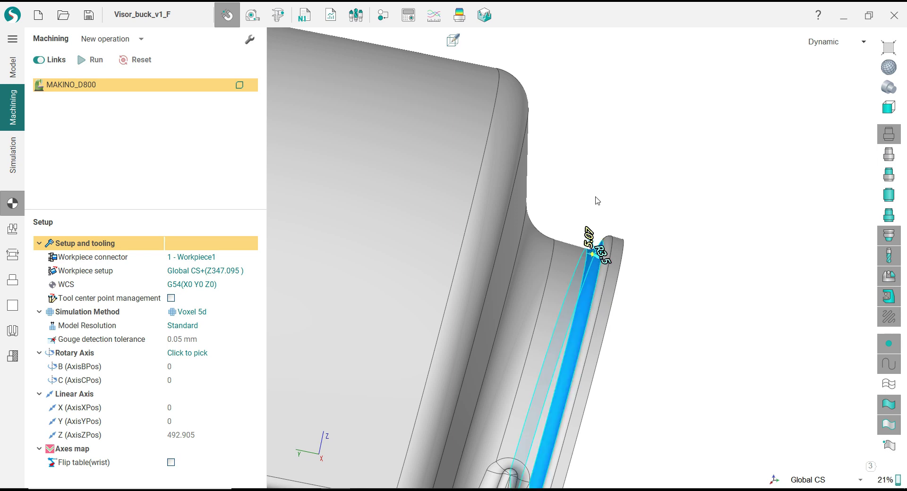
scroll(598, 172, down, 5)
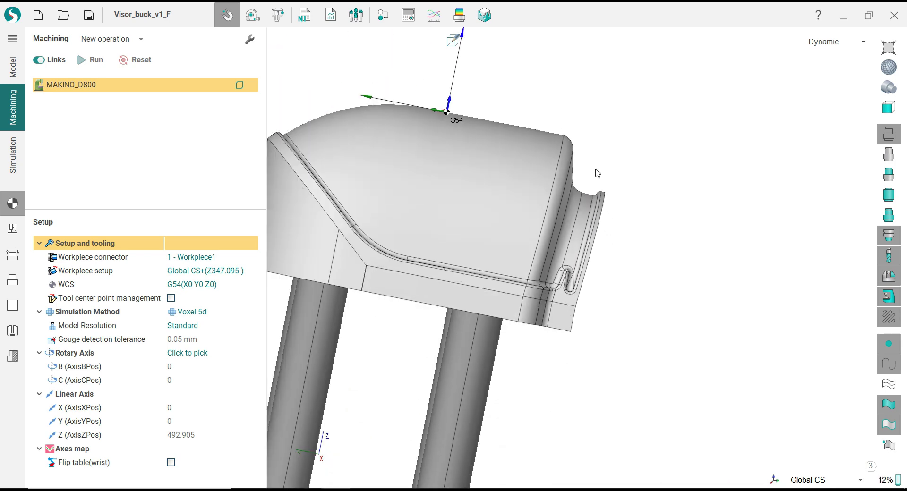
- Check the radius of the curved corner fillet along the rim at the base of the dome
middle_drag(408, 237, 321, 229)
scroll(374, 263, up, 5)
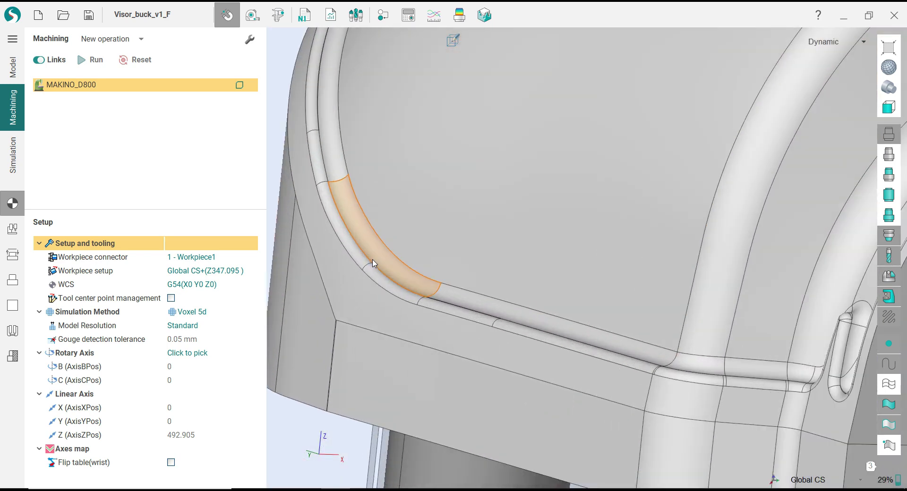
click(373, 257)
scroll(363, 229, down, 5)
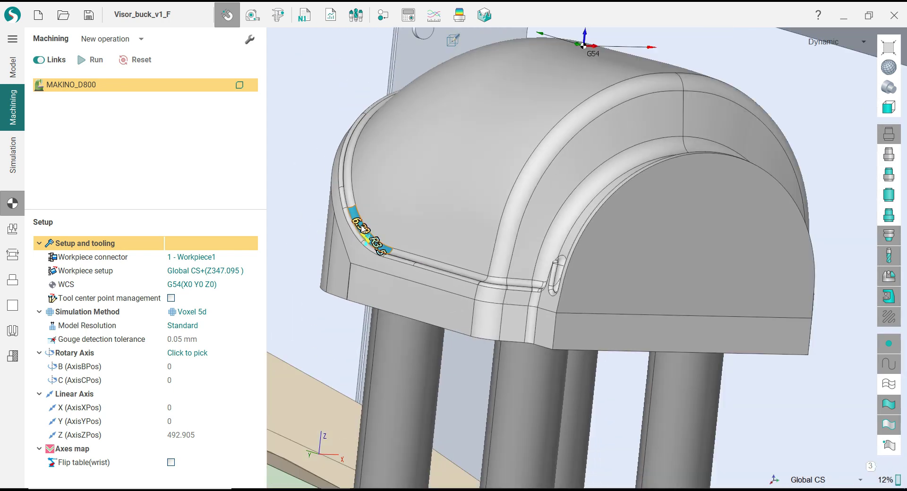
middle_drag(541, 272, 640, 246)
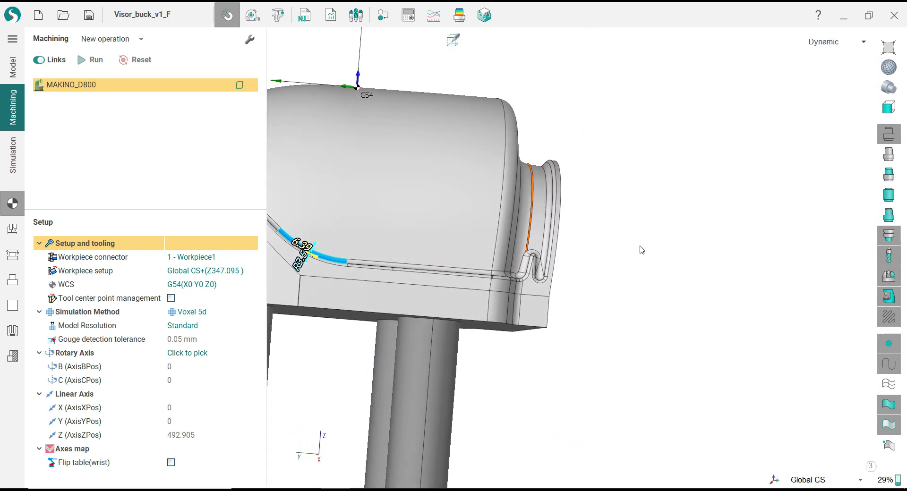
click(653, 250)
scroll(647, 253, down, 5)
middle_drag(413, 218, 290, 271)
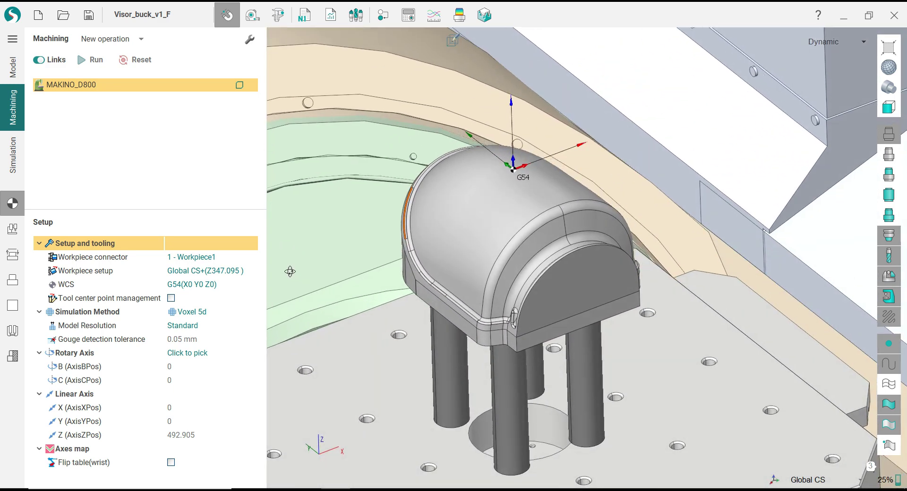
- Review the part geometry and the box workpiece assigned to the MAKINO_D800 project, and return to the setup parameters
click(17, 279)
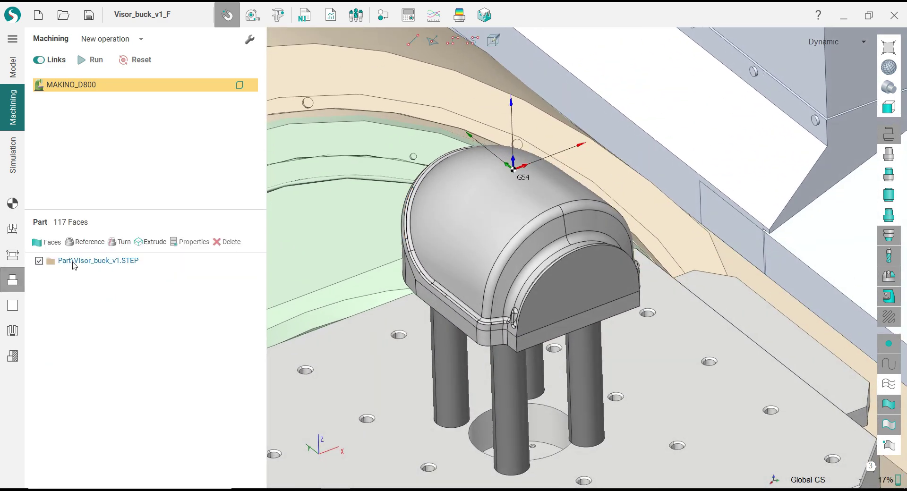
click(12, 305)
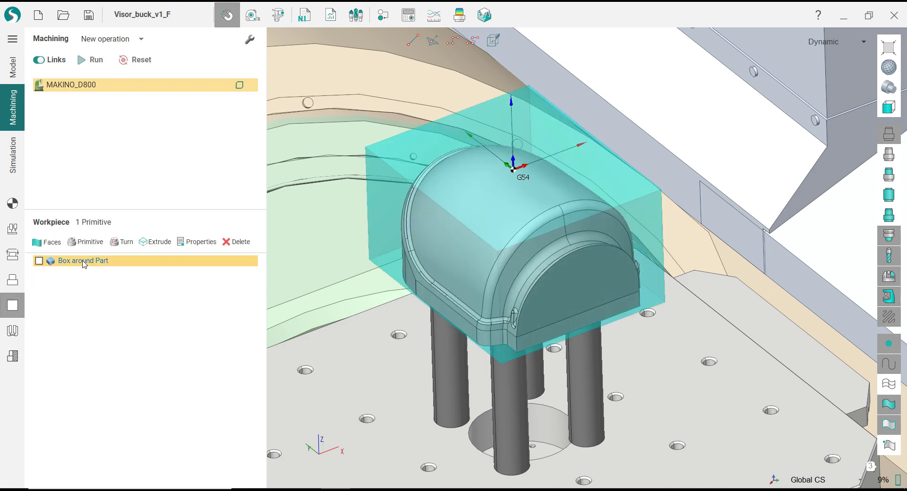
middle_drag(424, 271, 320, 279)
click(12, 204)
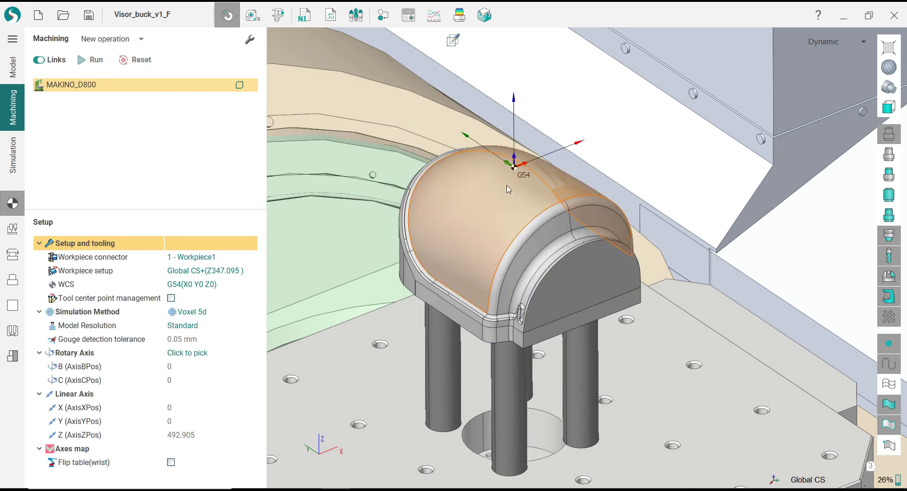
middle_drag(472, 207, 493, 205)
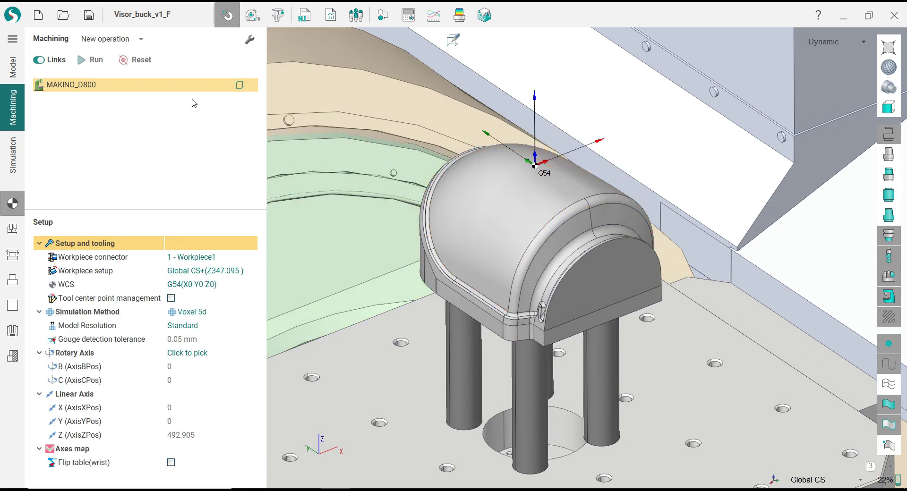
- Create a Roughing waterline operation
click(141, 40)
mouse_move(128, 86)
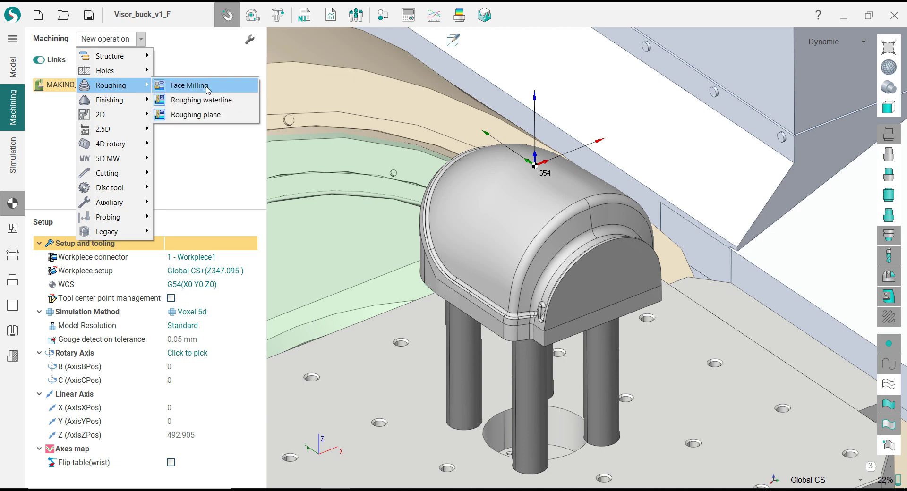
click(210, 100)
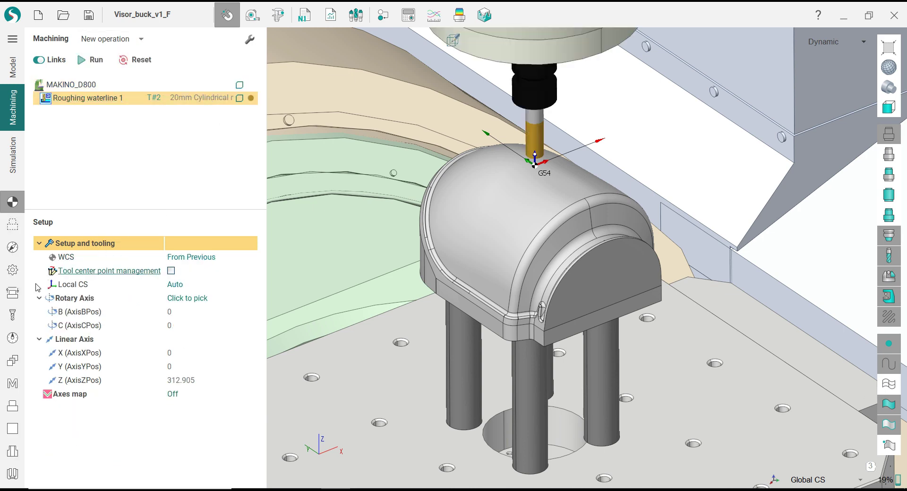
- Assign the Ø25 R2 mm Torus mill from the project tools to the roughing waterline operation
click(12, 314)
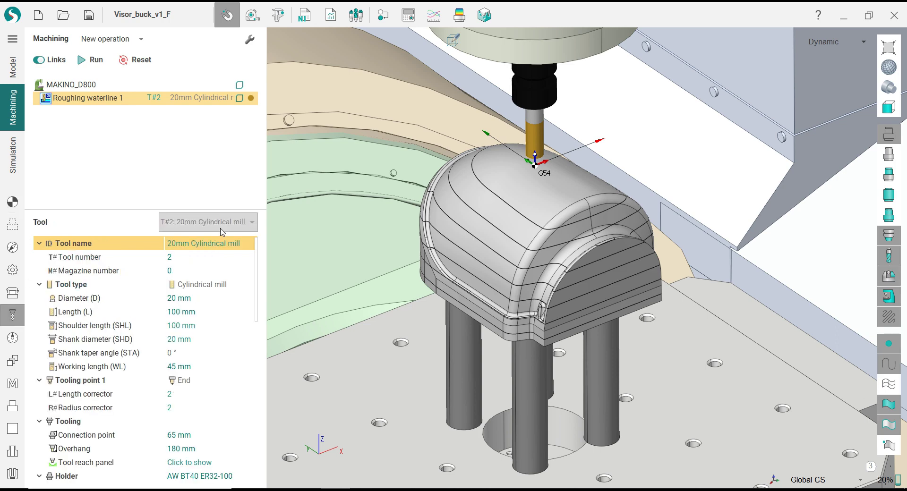
click(221, 226)
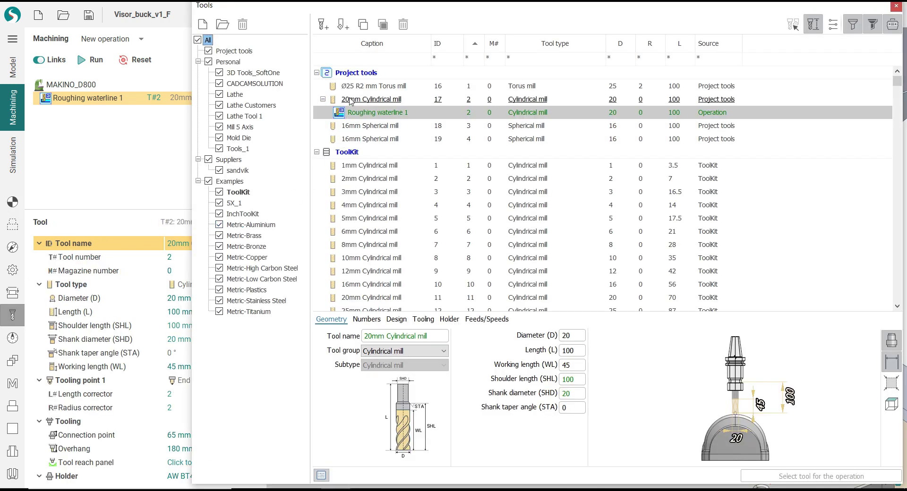
click(374, 86)
click(821, 476)
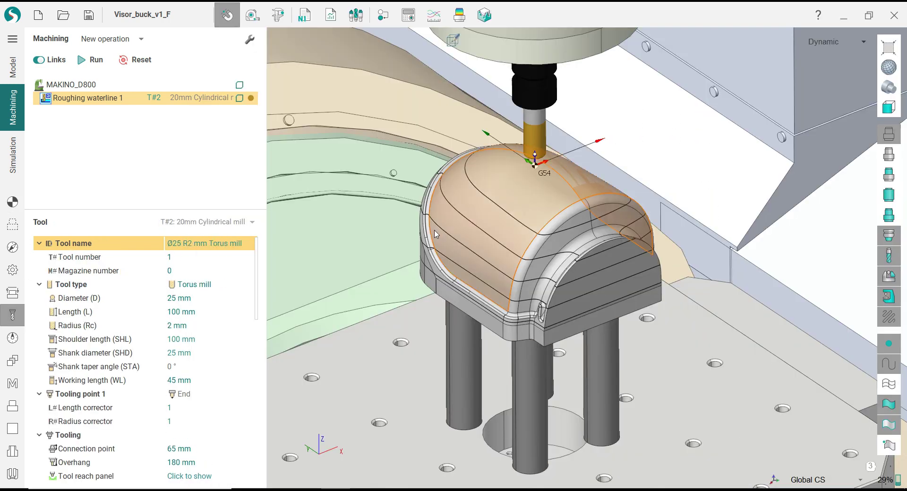
- Set the roughing strategy to Equidistant (legacy) with a rough rounding radius of 5 %Ø
click(13, 224)
click(13, 248)
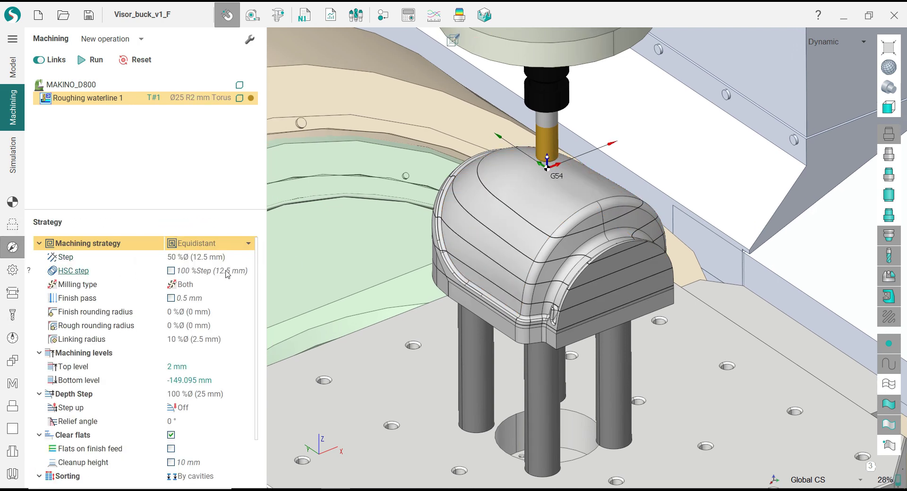
click(233, 251)
click(208, 341)
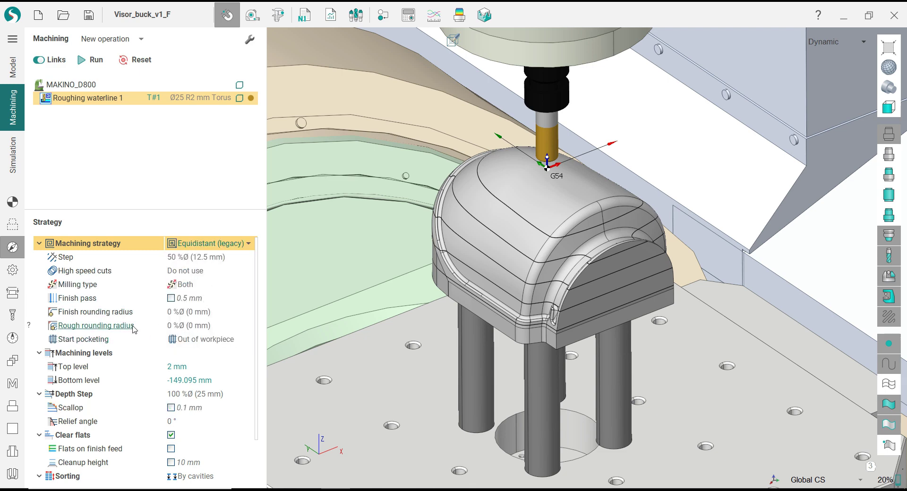
click(178, 326)
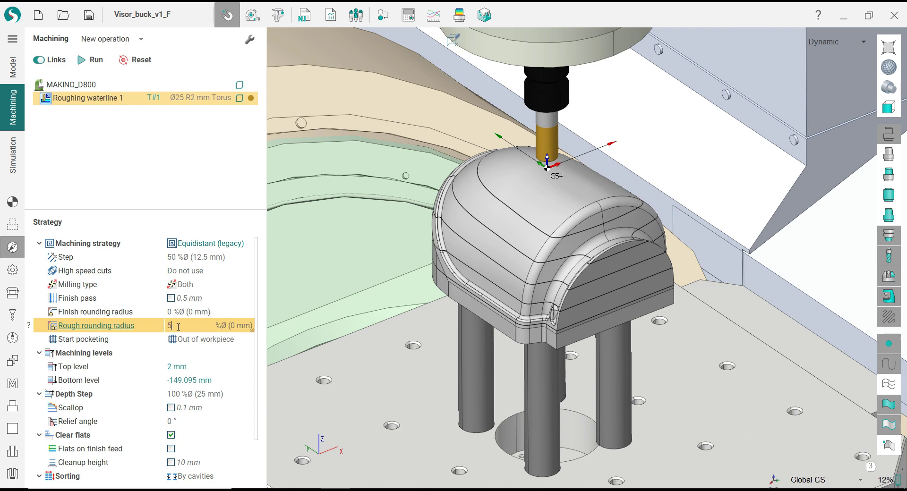
- Set the roughing bottom level to -90 mm and check its plane on the part in the front view
click(205, 381)
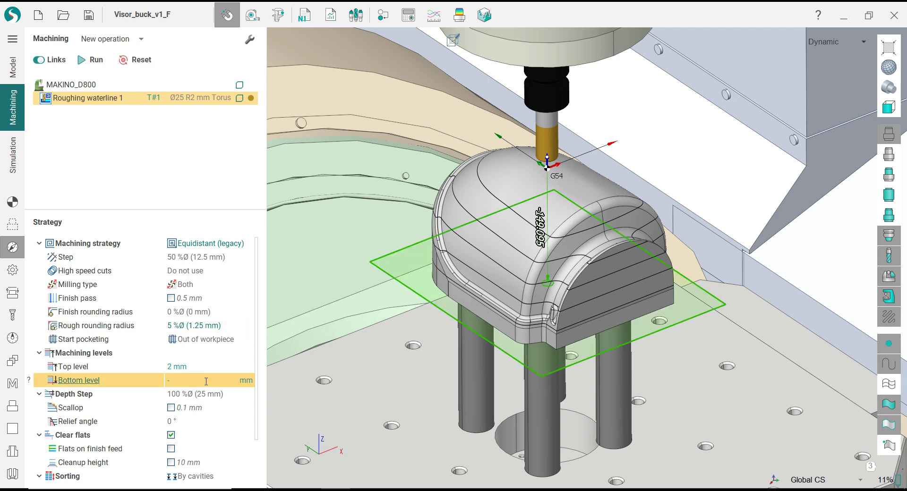
key(Return)
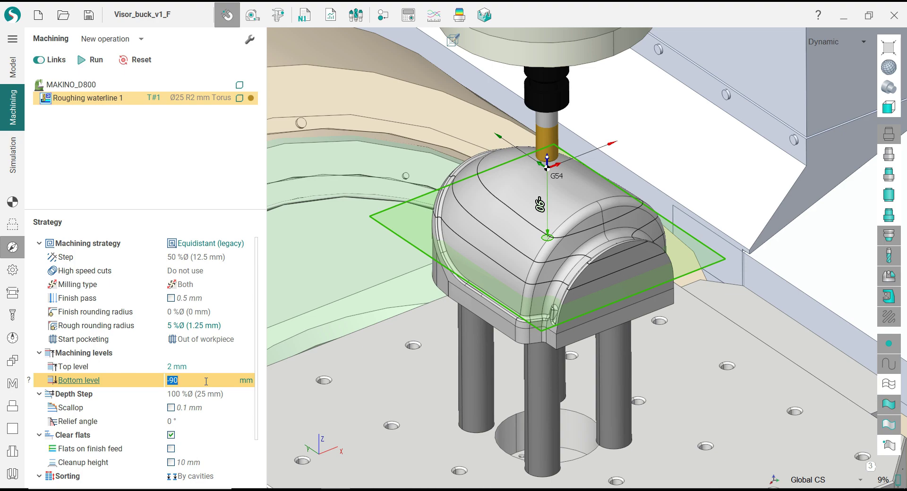
middle_drag(436, 317, 489, 272)
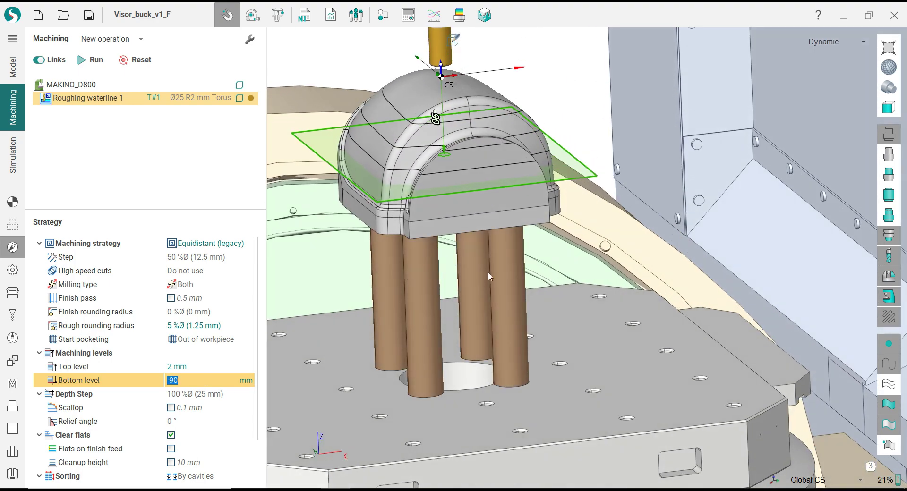
click(883, 108)
click(854, 125)
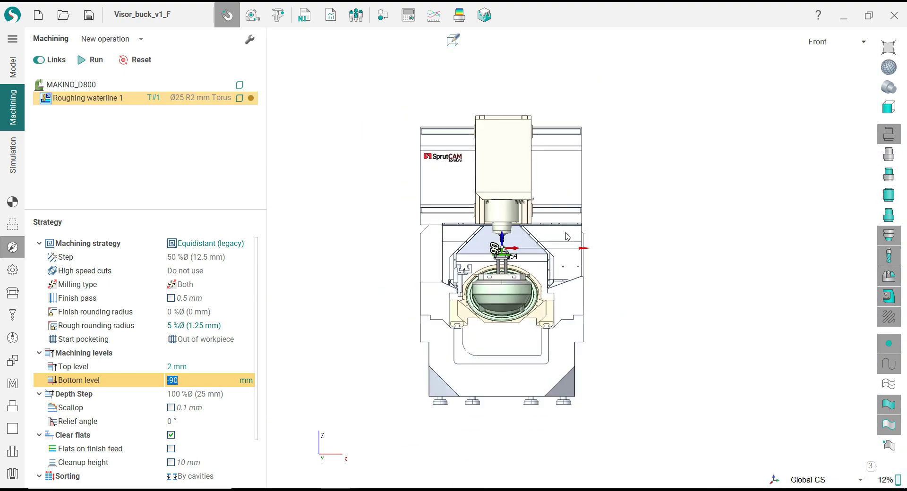
scroll(484, 269, up, 10)
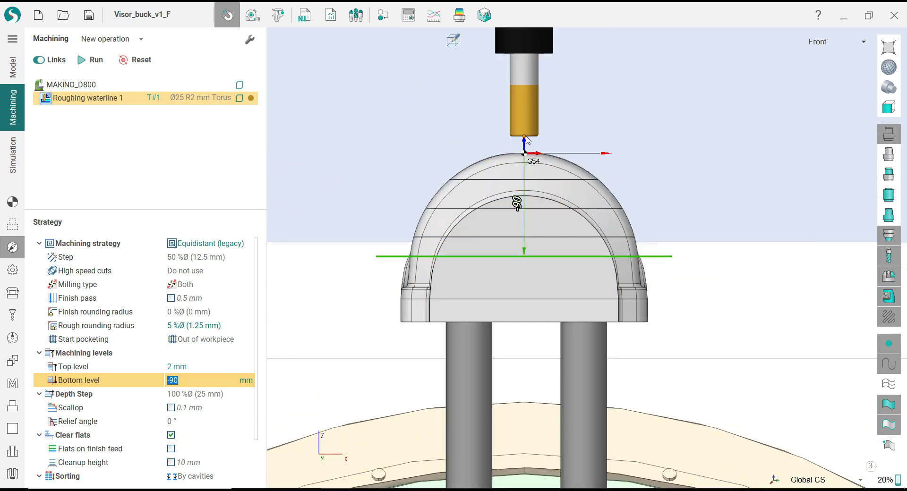
mouse_move(527, 139)
mouse_down()
mouse_move(428, 171)
mouse_move(366, 226)
mouse_move(368, 260)
mouse_move(664, 260)
mouse_move(602, 259)
mouse_move(583, 144)
mouse_move(529, 137)
mouse_up()
- Set the depth step of the roughing waterline operation to 1.5 mm
click(221, 396)
click(232, 396)
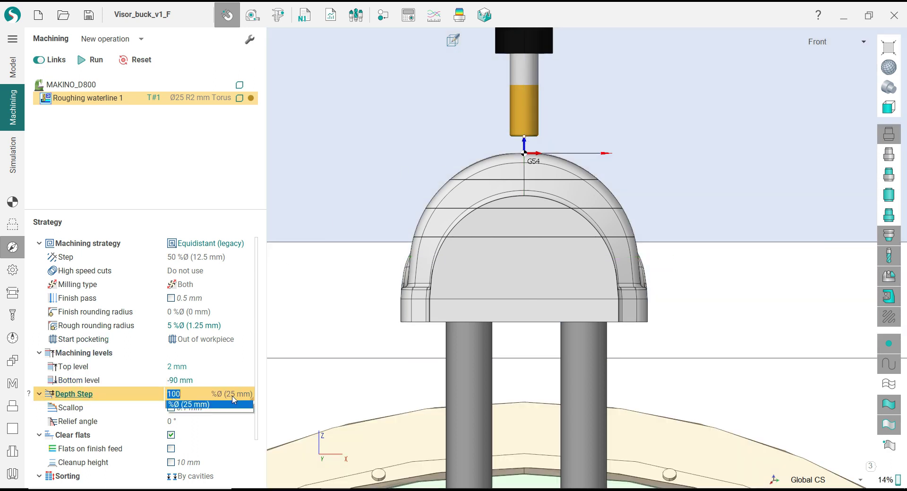
click(232, 410)
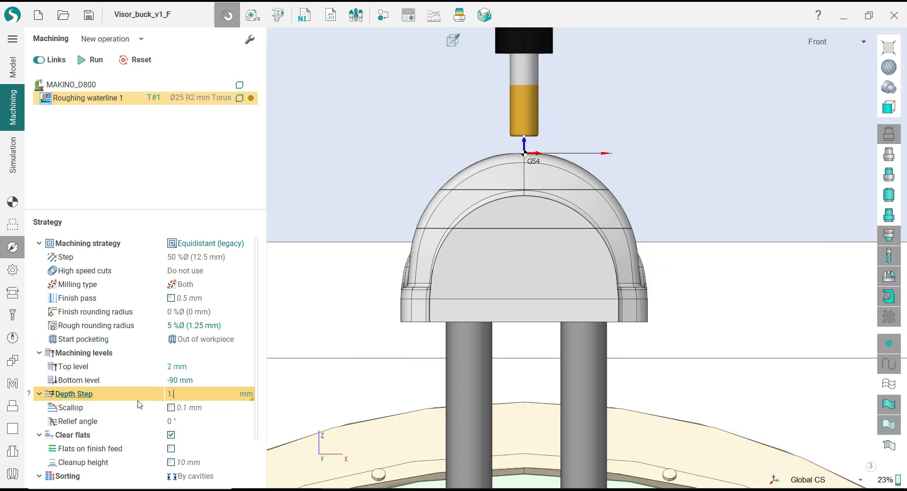
text(1.5)
key(Return)
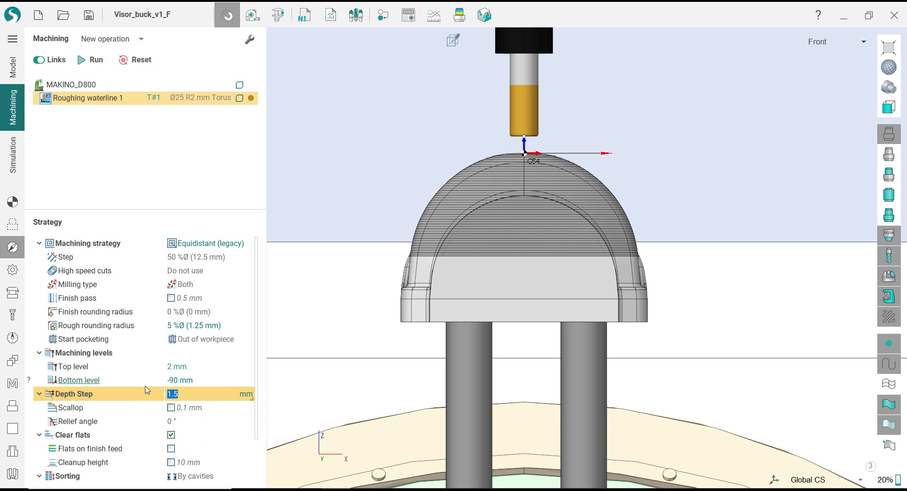
- Set the radial and axial stock to 1 mm and enable the fast calculation method for the part check
click(12, 269)
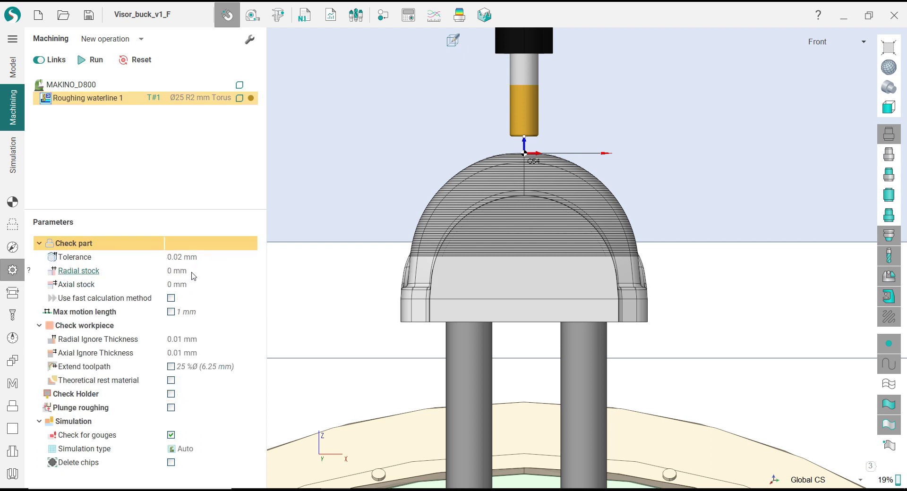
click(192, 272)
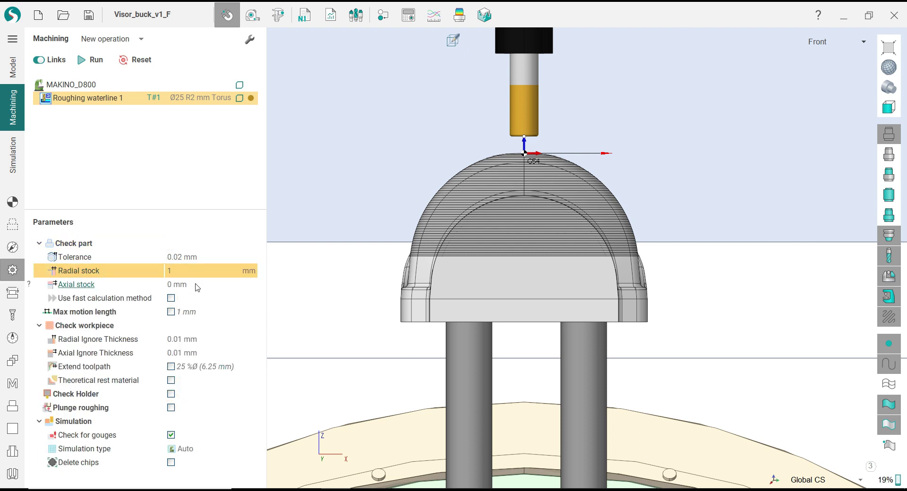
click(196, 283)
click(172, 298)
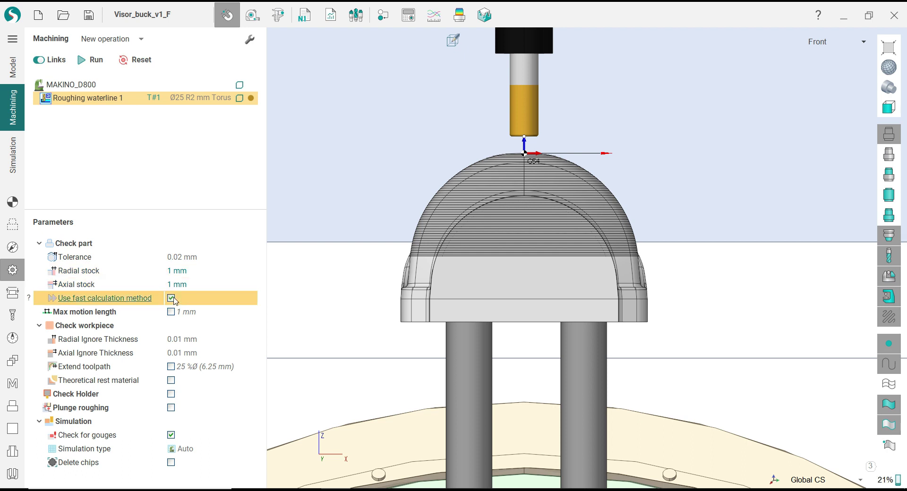
- Set the radial and axial ignore thickness to 0.1 mm and enable toolpath extension at 25 %Ø
click(181, 339)
click(184, 352)
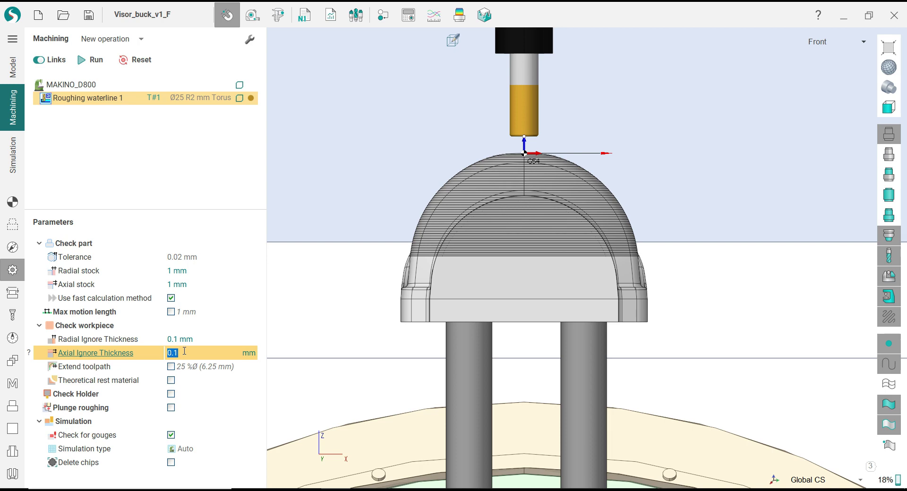
click(176, 366)
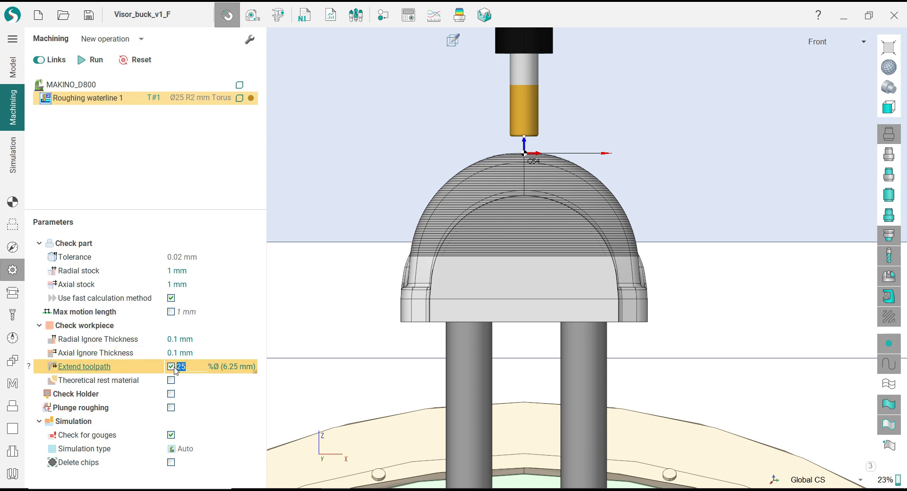
- Set the safe level to 50 mm from the part and the approach to Avoid collisions
click(13, 293)
click(208, 312)
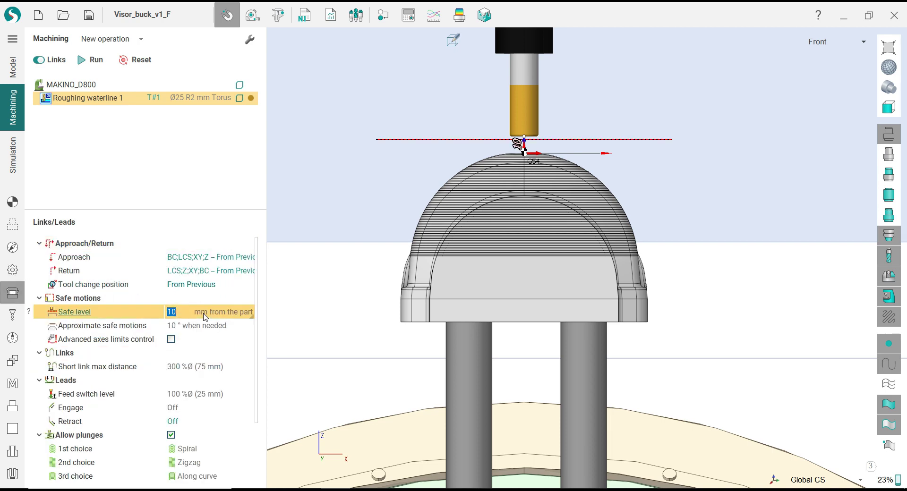
key(Return)
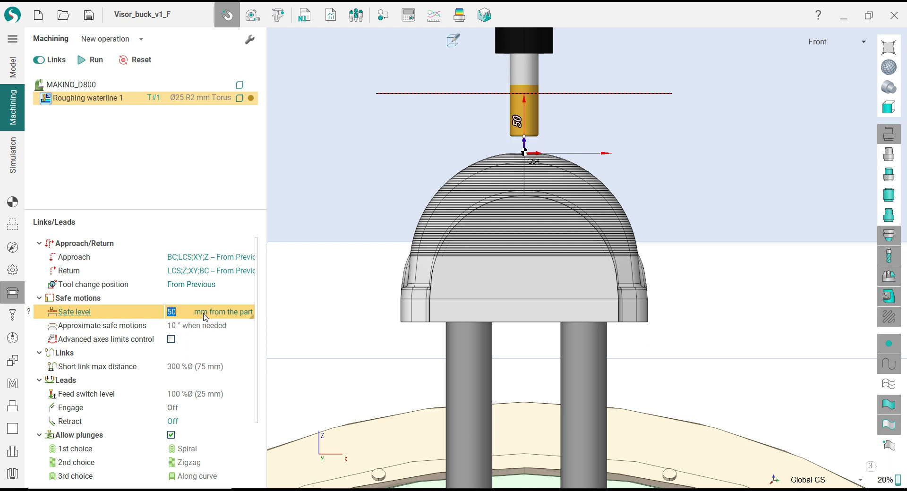
click(235, 259)
click(248, 257)
click(199, 275)
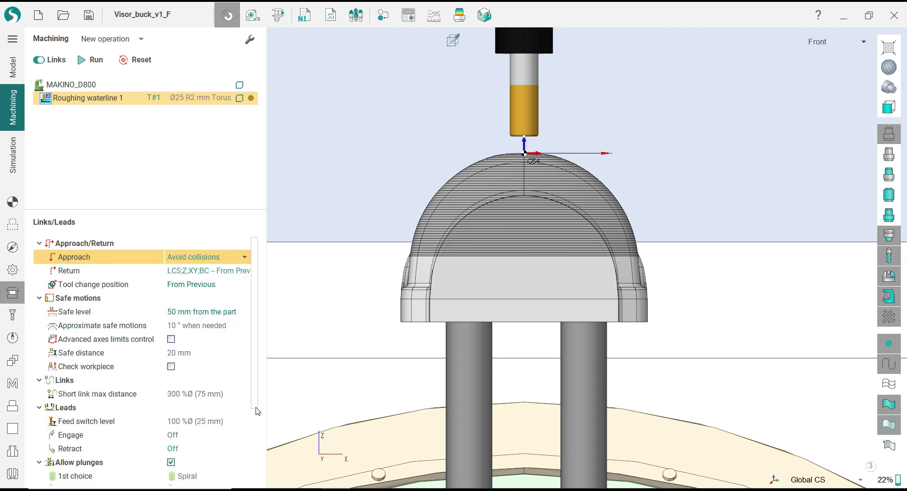
- Set the feed switch level of the leads to 5 mm
scroll(258, 416, down, 3)
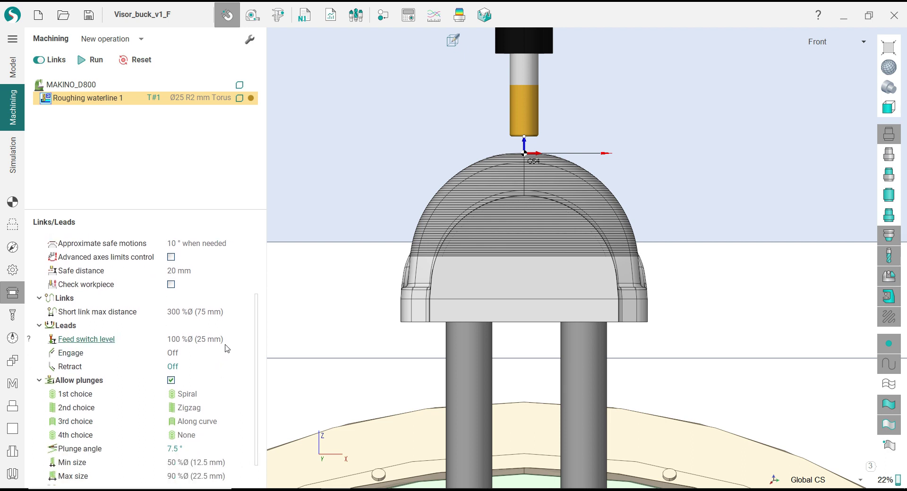
click(226, 349)
click(237, 342)
click(229, 367)
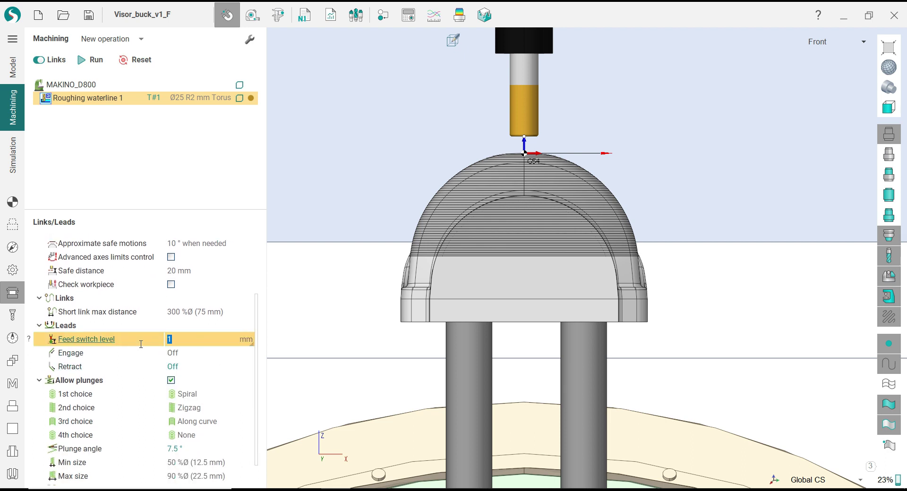
- Set the engage lead to By Arc with a 90° angle and a radius of 50 %Ø
click(172, 353)
click(189, 353)
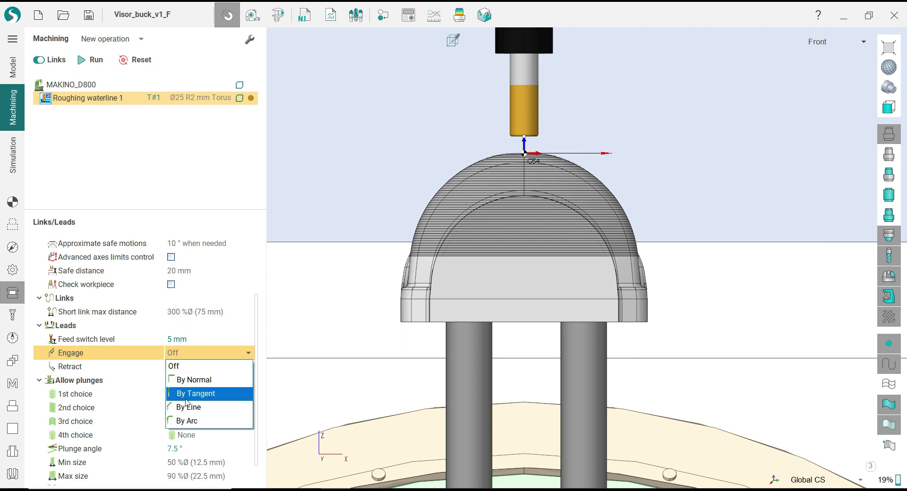
click(196, 422)
click(202, 368)
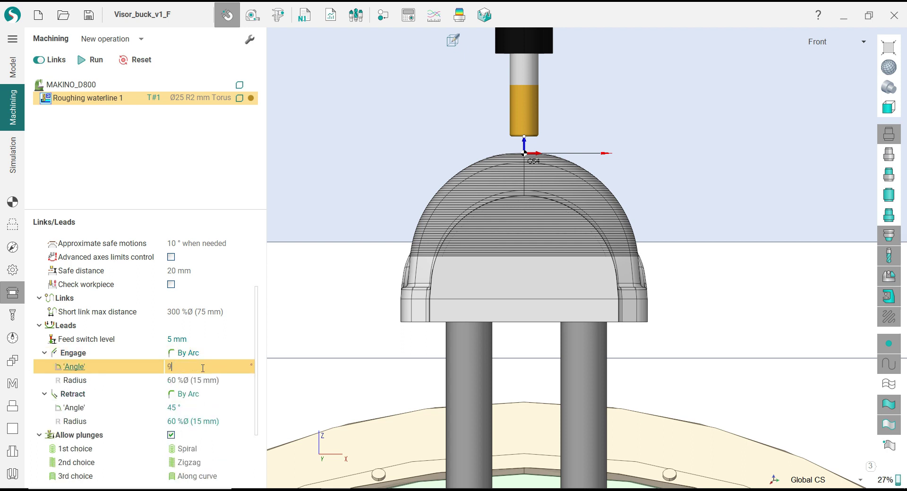
key(Tab)
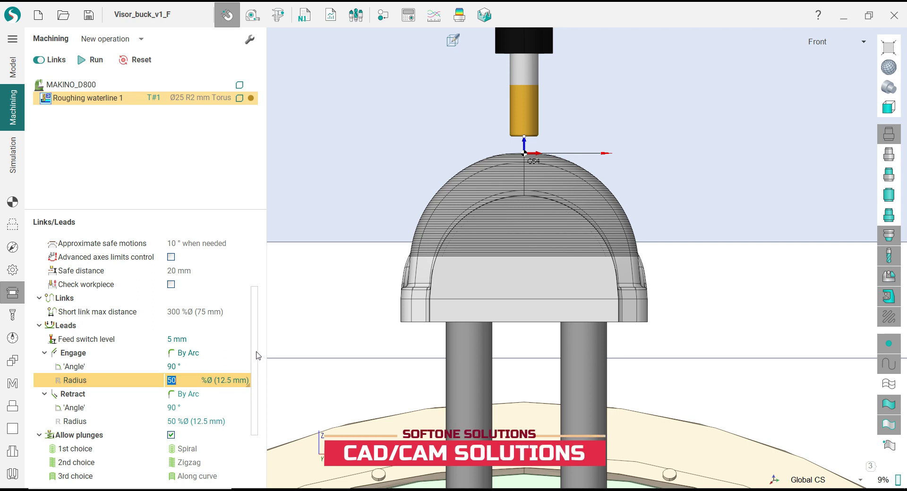
- Enable a 2 mm smooth radius for the plunges and set the plunge angle to 2°
scroll(213, 416, down, 2)
click(174, 476)
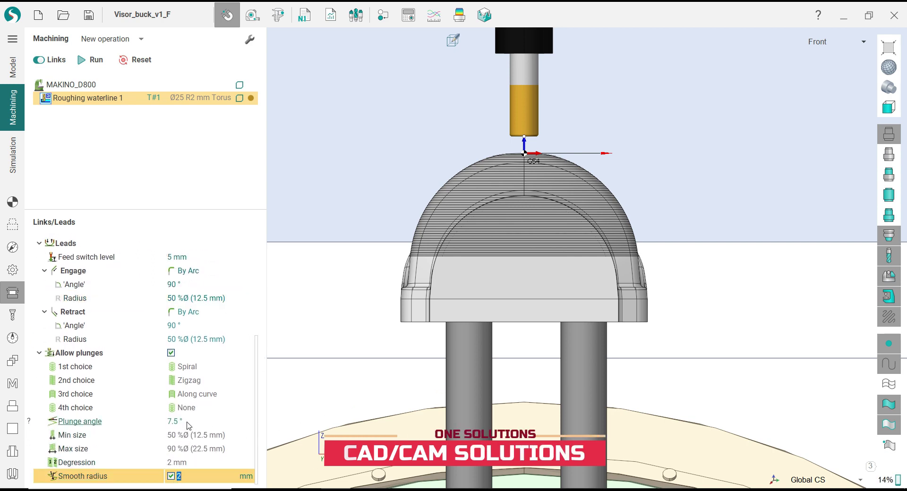
click(188, 423)
text(2)
key(Return)
scroll(466, 262, down, 5)
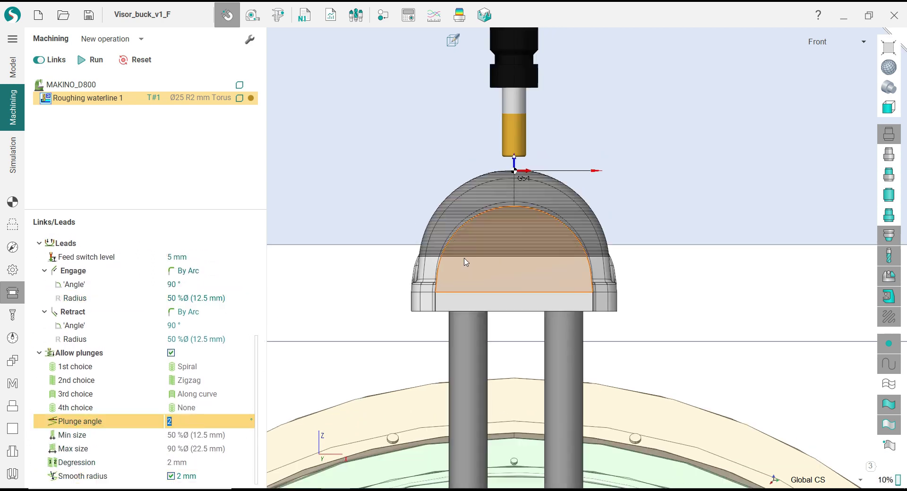
- Calculate the roughing waterline toolpath and inspect it around the visor buck with the machine hidden
middle_drag(466, 261, 502, 292)
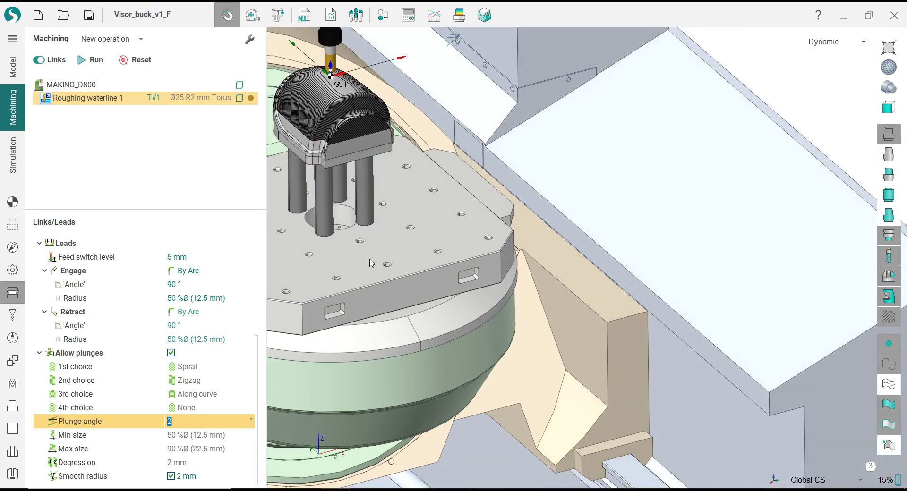
middle_drag(370, 262, 546, 357)
scroll(462, 231, up, 4)
scroll(462, 233, up, 2)
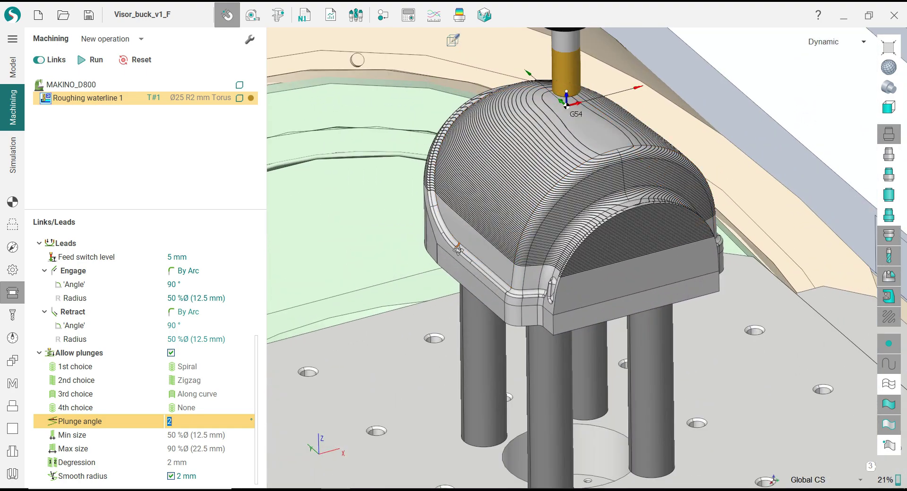
click(13, 202)
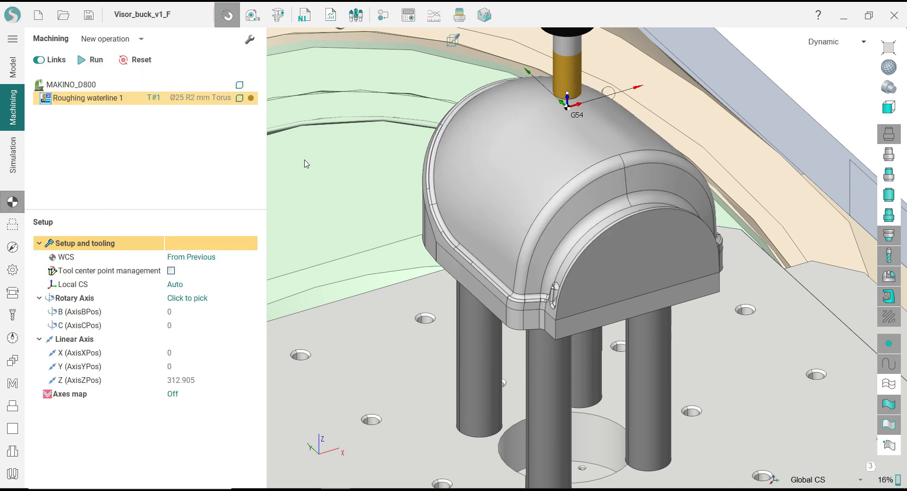
scroll(402, 204, down, 1)
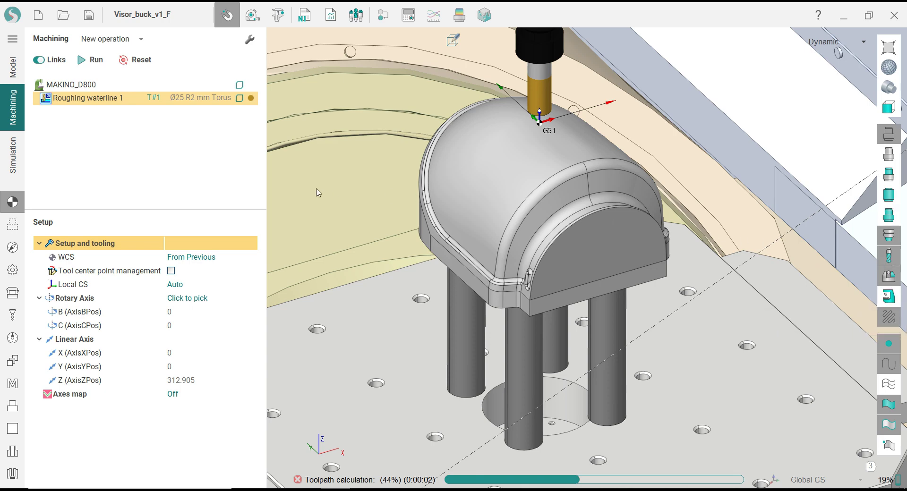
scroll(373, 243, down, 1)
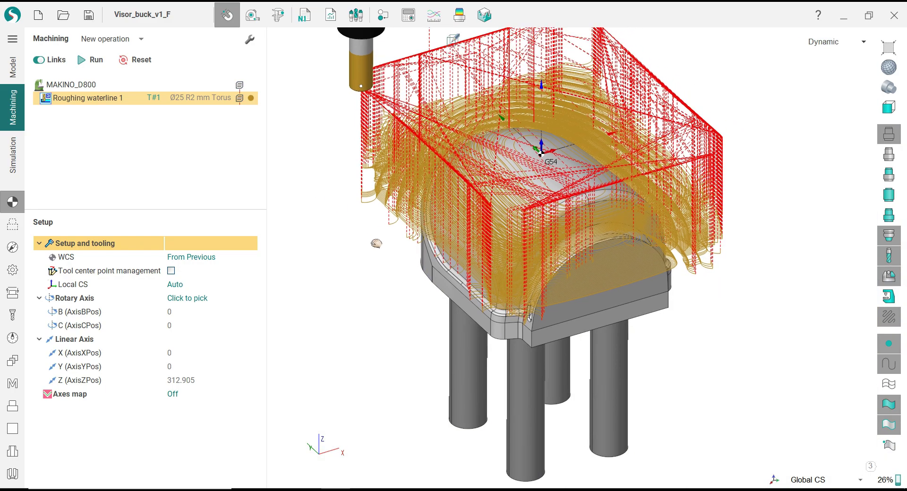
mouse_move(399, 255)
middle_down()
mouse_move(393, 216)
mouse_move(405, 257)
middle_up()
click(889, 48)
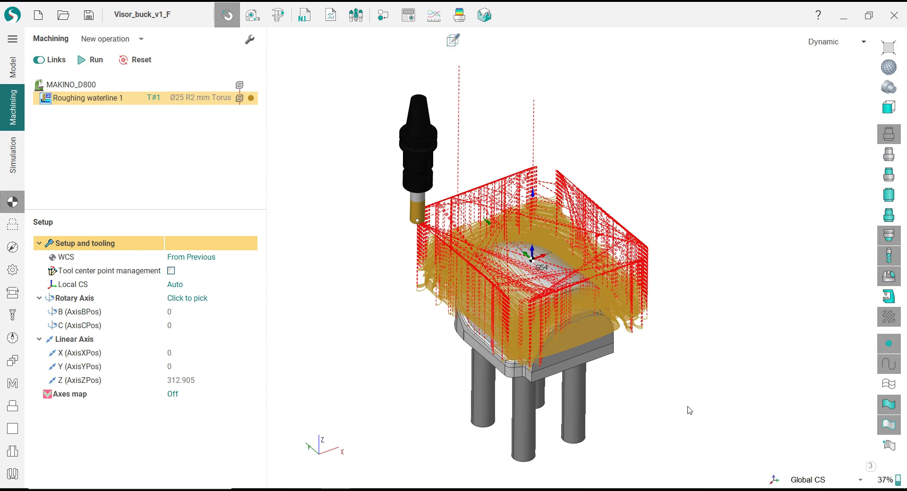
scroll(637, 439, up, 2)
middle_drag(608, 314, 630, 296)
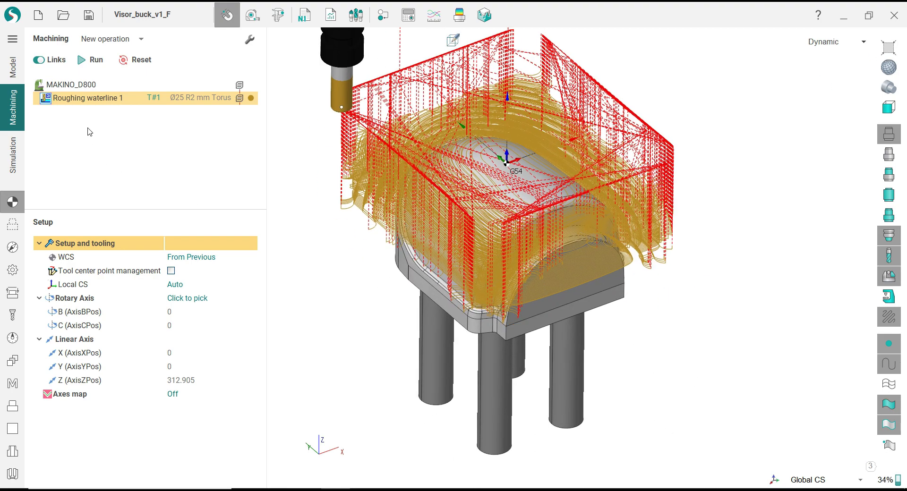
- Duplicate the roughing waterline operation below the original
right_click(85, 100)
click(110, 122)
right_click(85, 101)
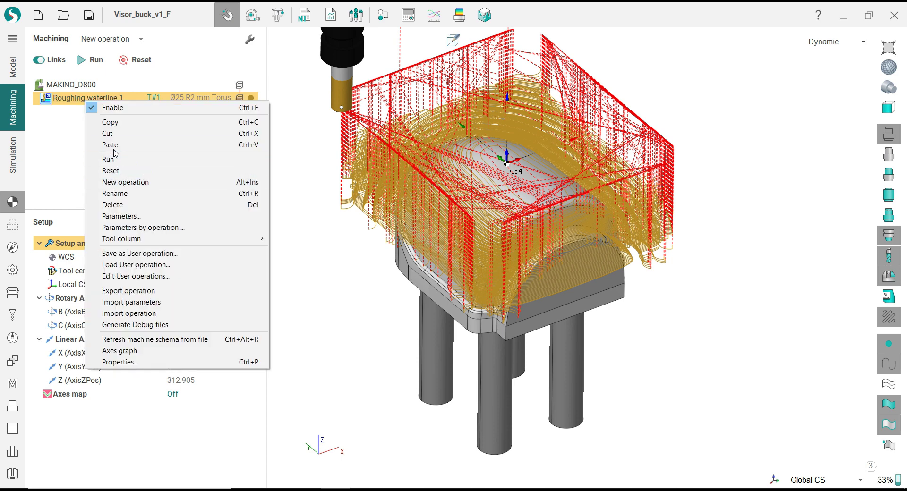
click(113, 150)
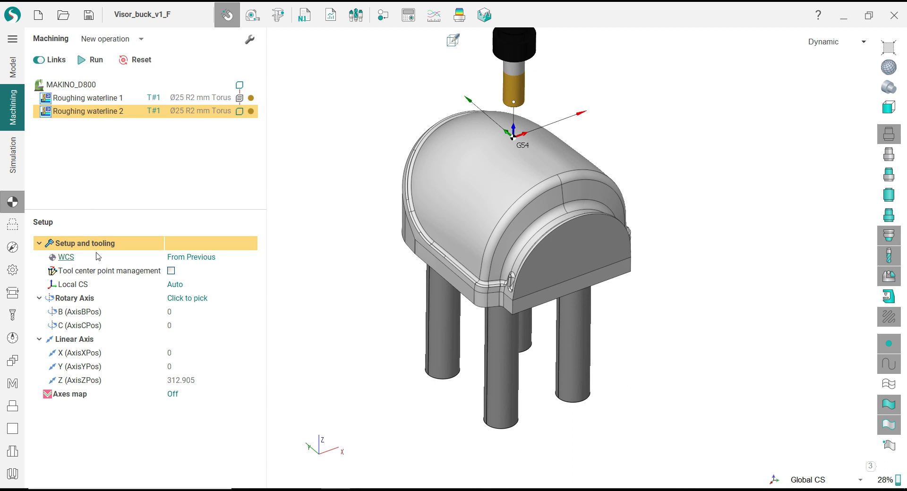
- Align the copied operation's rotary axes so the tool approaches the part from the side, at B -150.41 and C -111.158
click(245, 299)
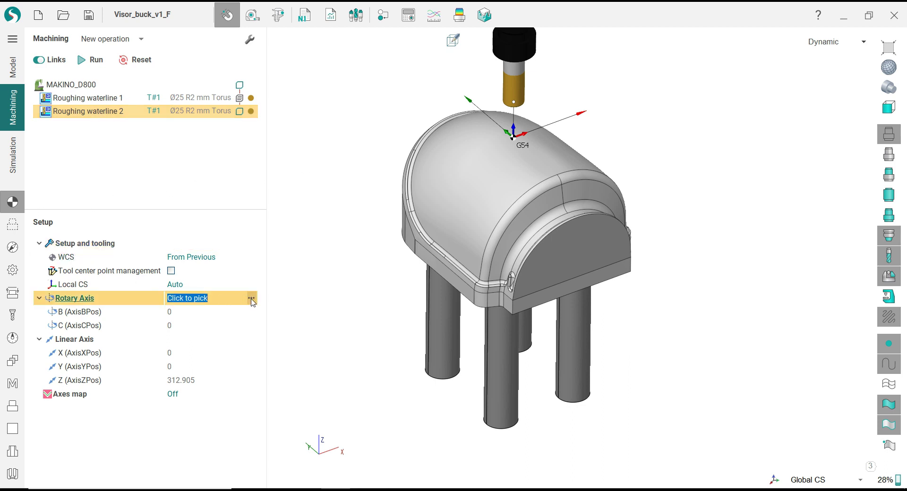
click(252, 300)
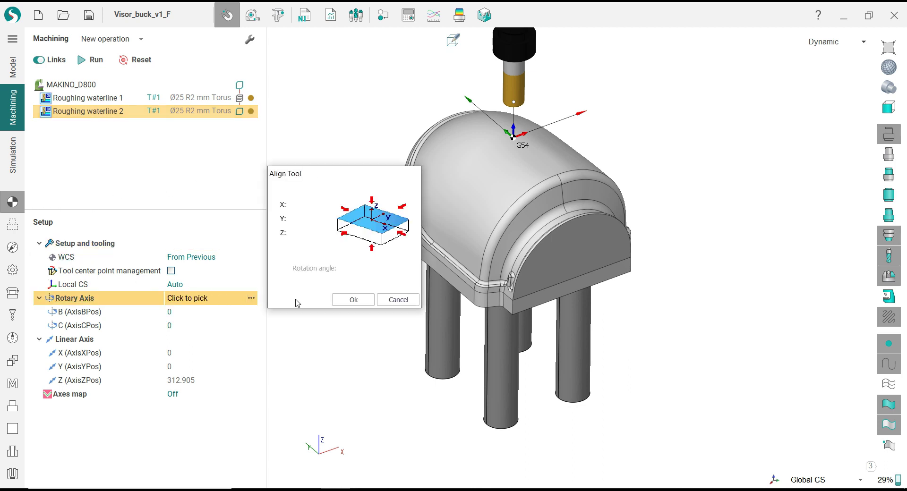
click(353, 300)
middle_drag(381, 305, 367, 278)
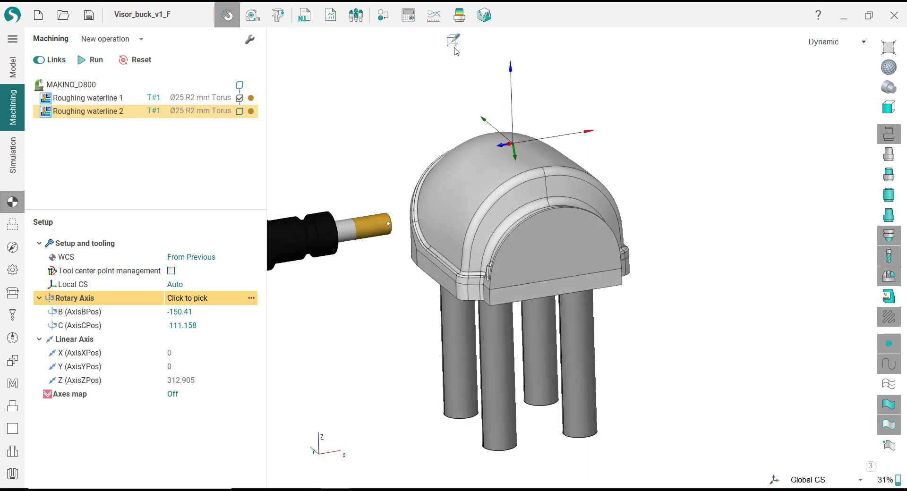
- Show the machining result colour map with the machine hidden and examine the leftover stock in the right view
click(461, 18)
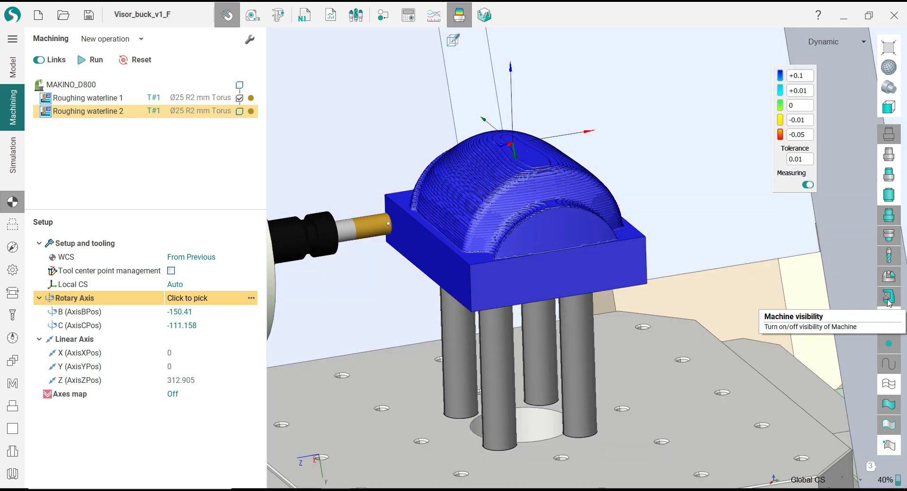
click(888, 316)
right_drag(529, 218, 551, 226)
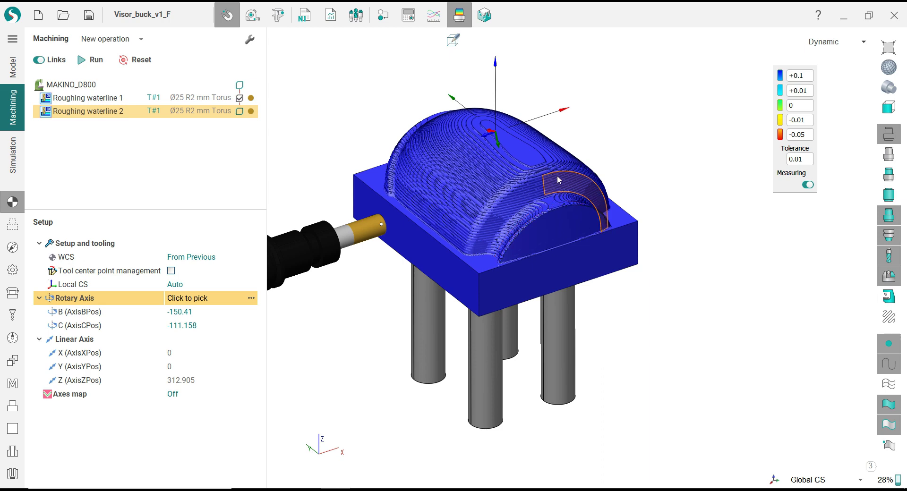
click(888, 107)
click(843, 145)
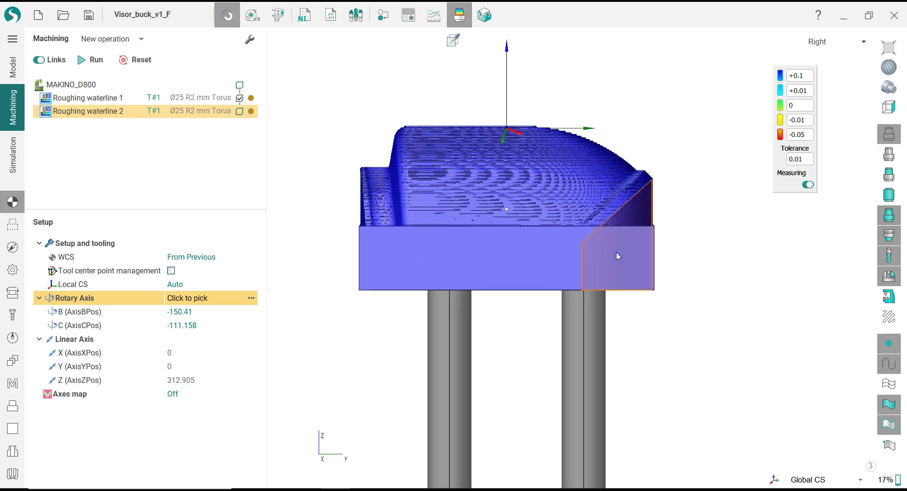
scroll(367, 222, up, 5)
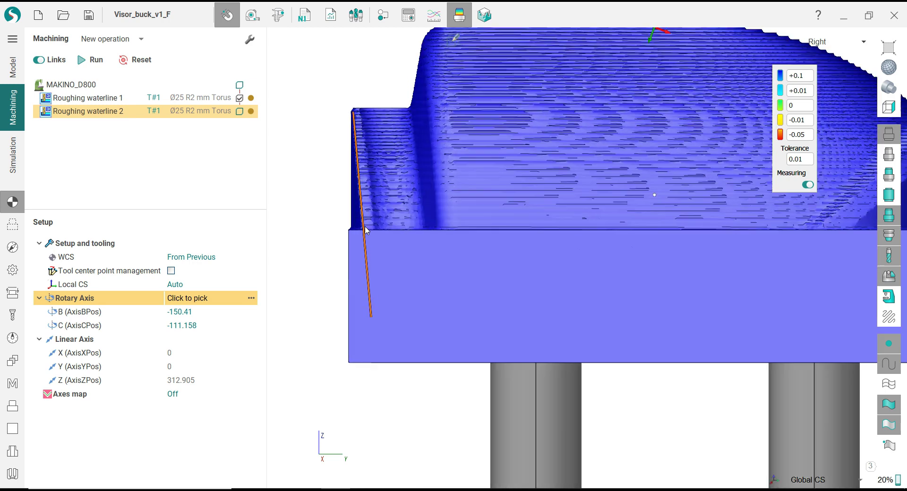
scroll(362, 221, down, 4)
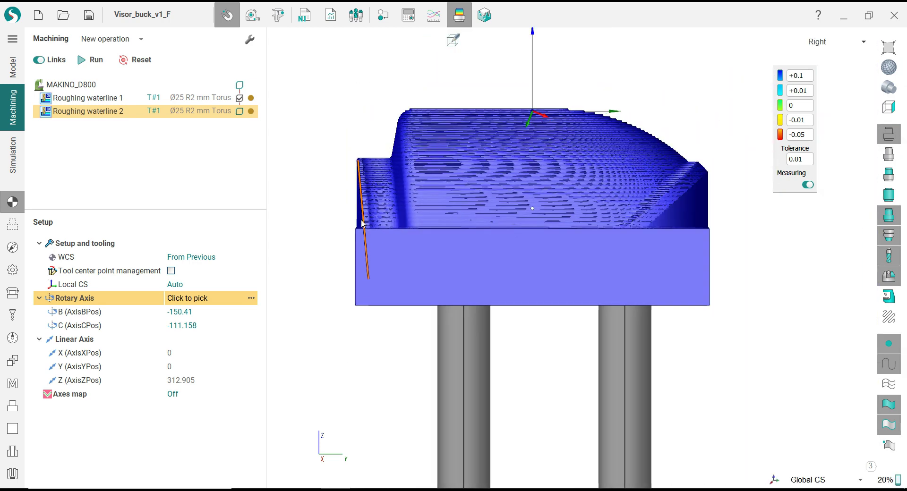
- Sketch a closed rectangular polyline about 88 mm high around the block's base in the right view for the copied roughing's job assignment
click(12, 224)
click(452, 41)
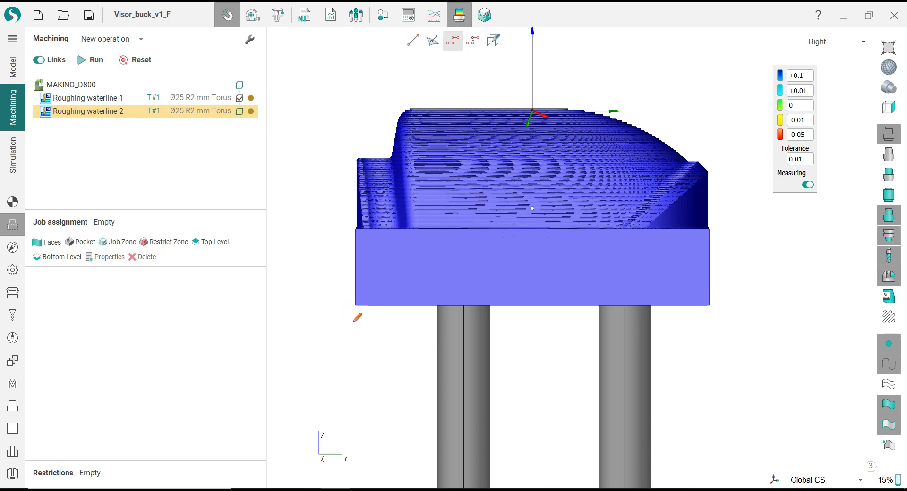
click(355, 305)
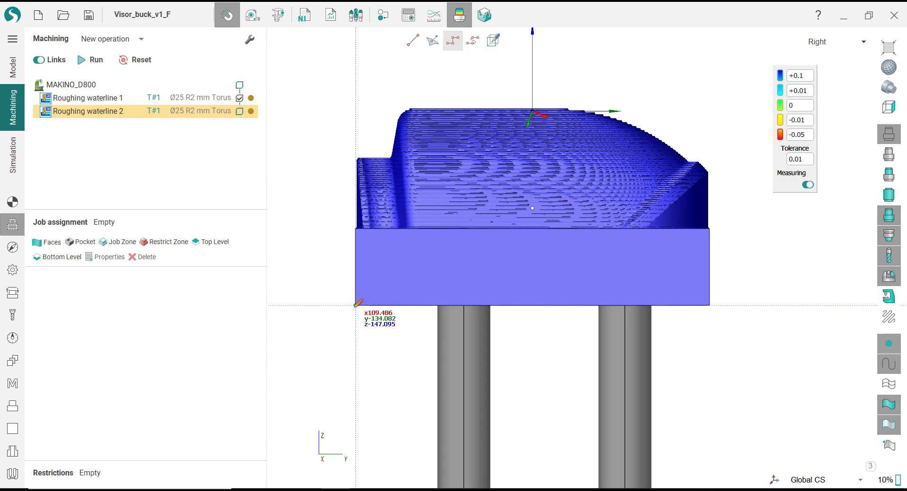
click(355, 344)
click(305, 345)
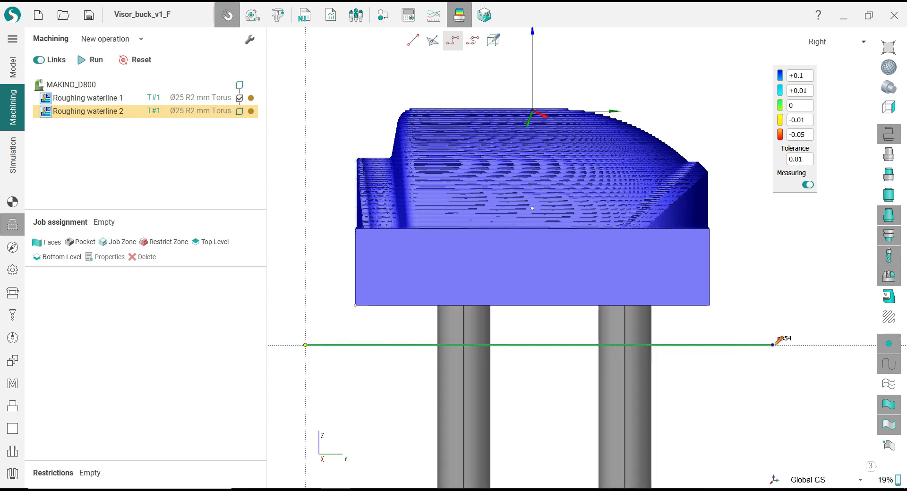
click(778, 345)
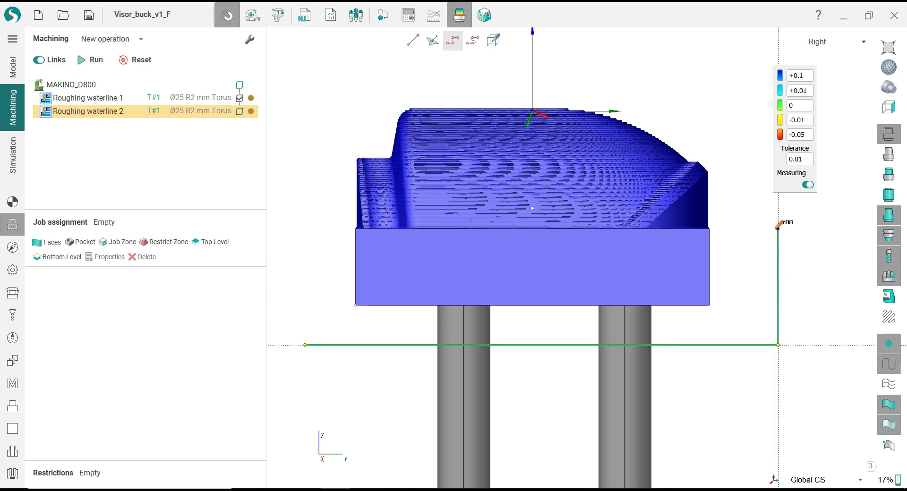
click(778, 229)
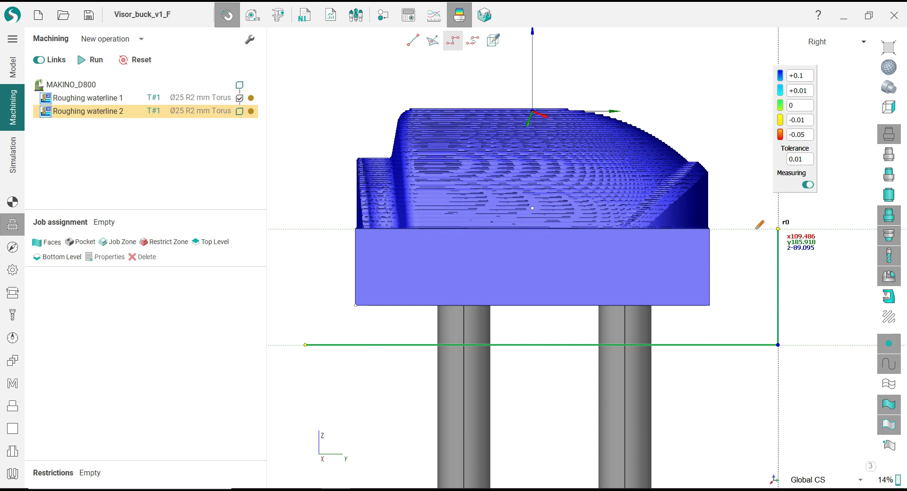
click(778, 229)
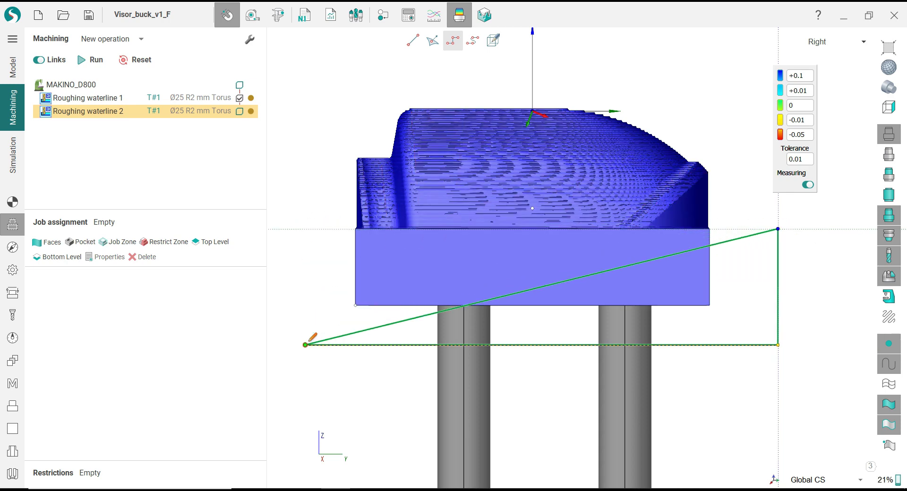
click(305, 229)
click(305, 345)
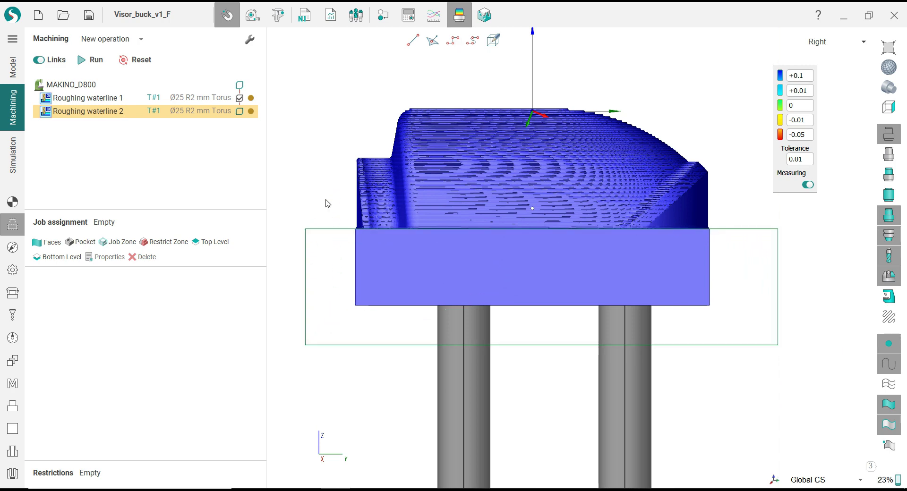
- Move the rectangle's two corners on the +Y side 8 mm inward, keeping that edge vertical
scroll(637, 243, down, 2)
scroll(637, 240, down, 1)
scroll(703, 265, up, 2)
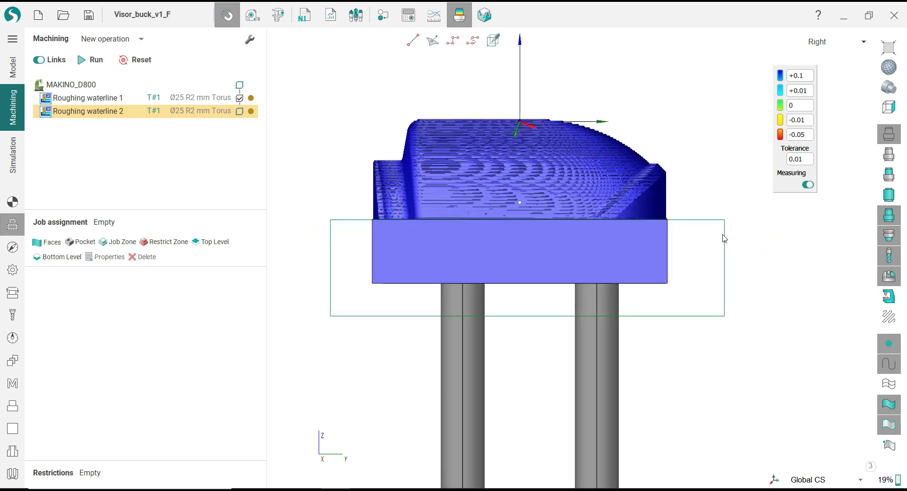
click(725, 239)
drag(724, 220, 717, 222)
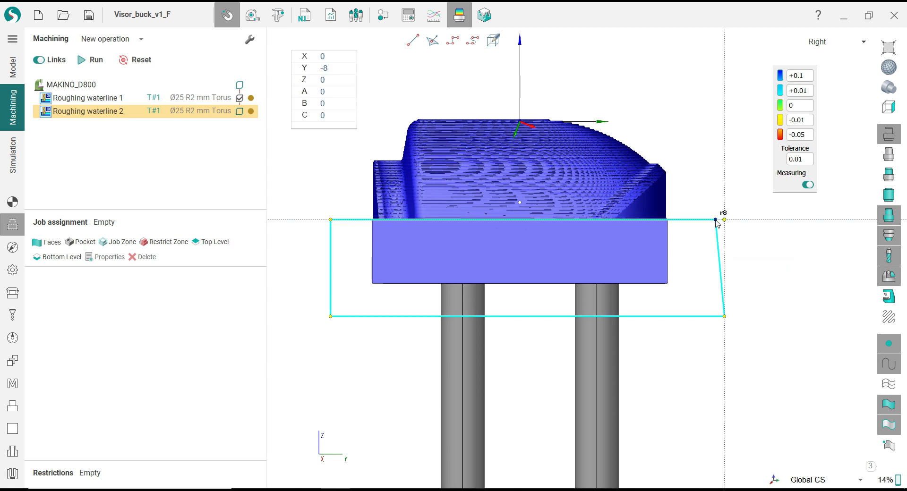
drag(720, 320, 718, 318)
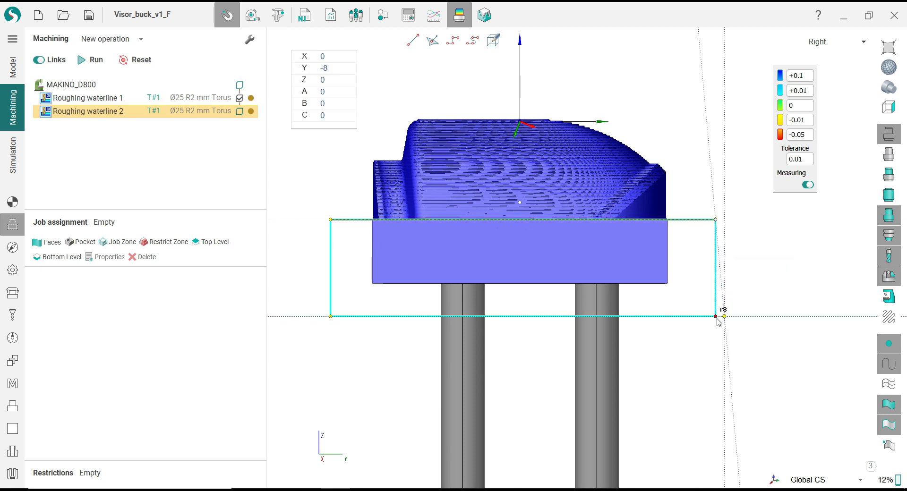
click(680, 359)
click(718, 320)
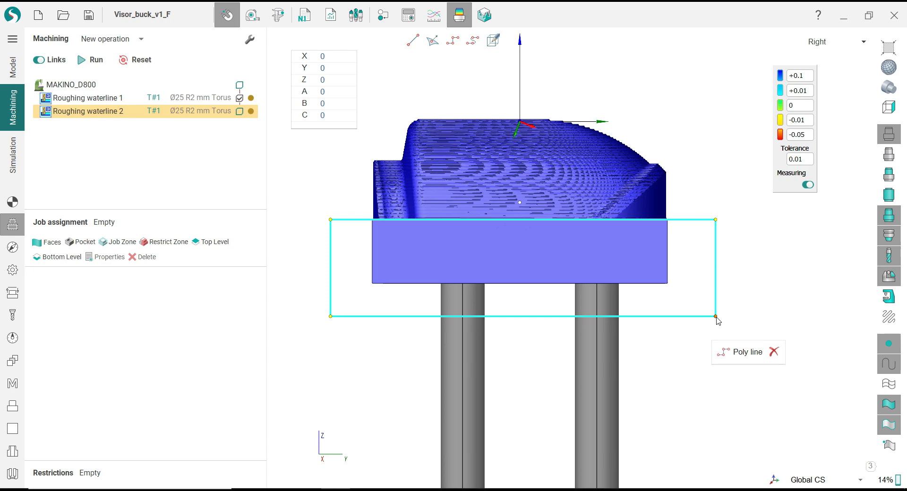
mouse_move(717, 318)
mouse_down()
mouse_move(717, 290)
mouse_move(716, 317)
mouse_up()
click(676, 341)
- Hide the machining result and assign the sketched rectangle as the job zone of Roughing waterline 2
scroll(437, 251, down, 1)
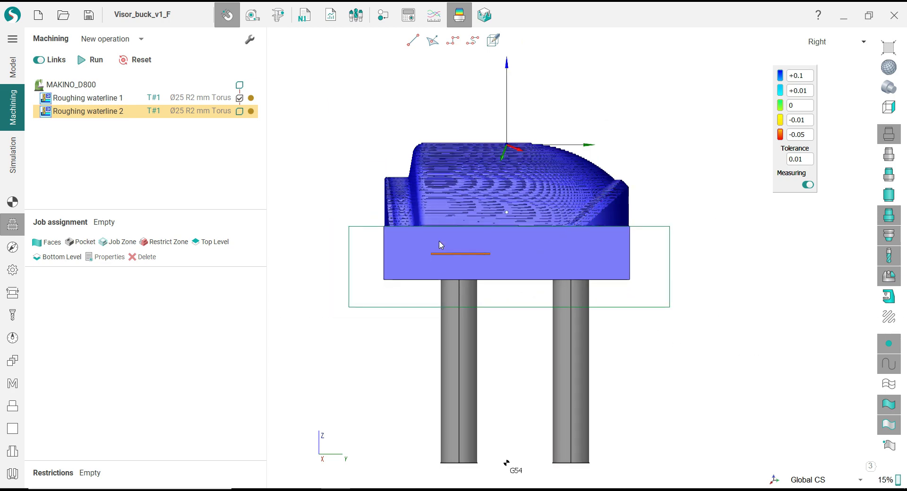
middle_drag(385, 233, 439, 287)
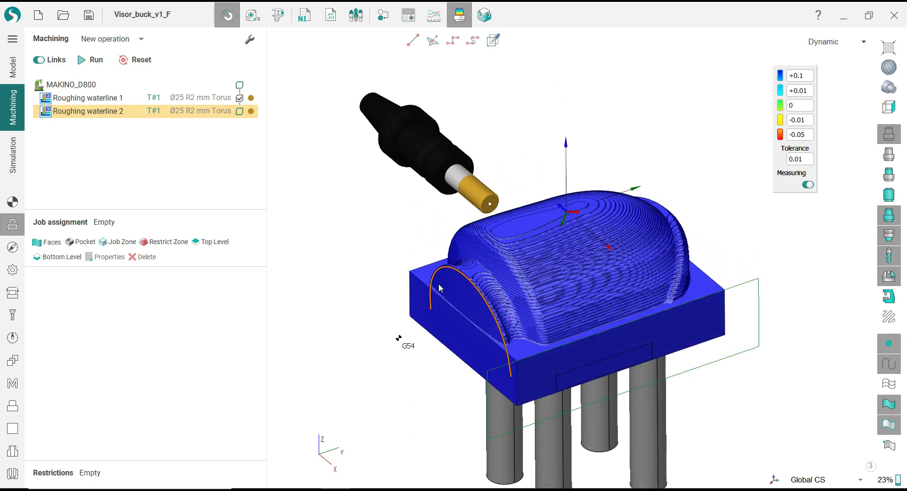
click(460, 19)
middle_drag(572, 259, 516, 171)
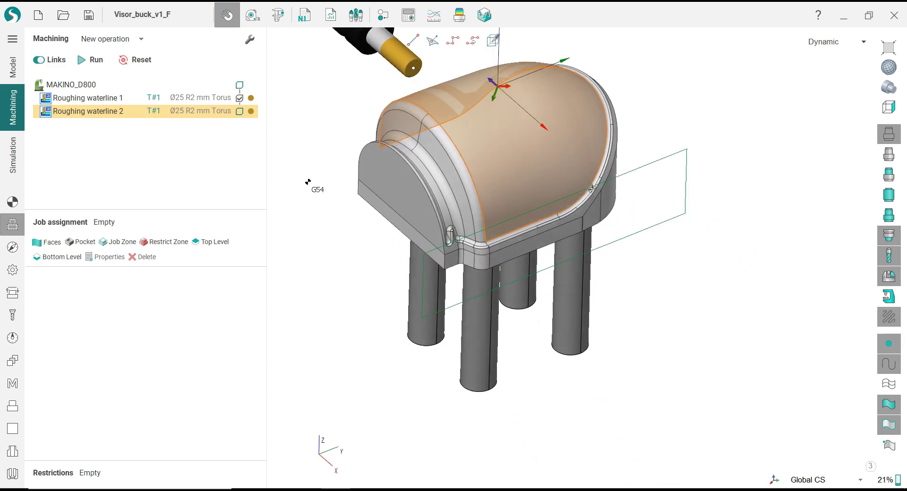
middle_drag(618, 215, 659, 284)
click(667, 245)
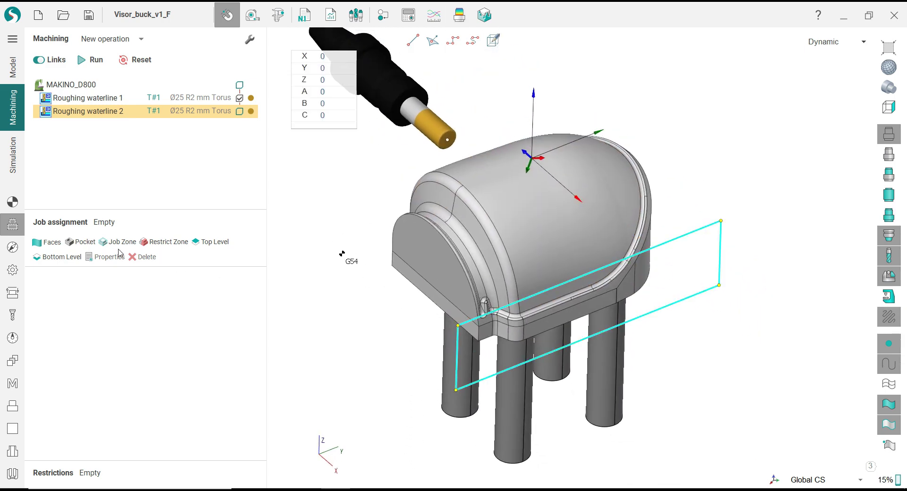
middle_drag(355, 251, 444, 164)
- Set the machining bottom level of Roughing waterline 2 to 55 mm, using the front view as reference
click(889, 107)
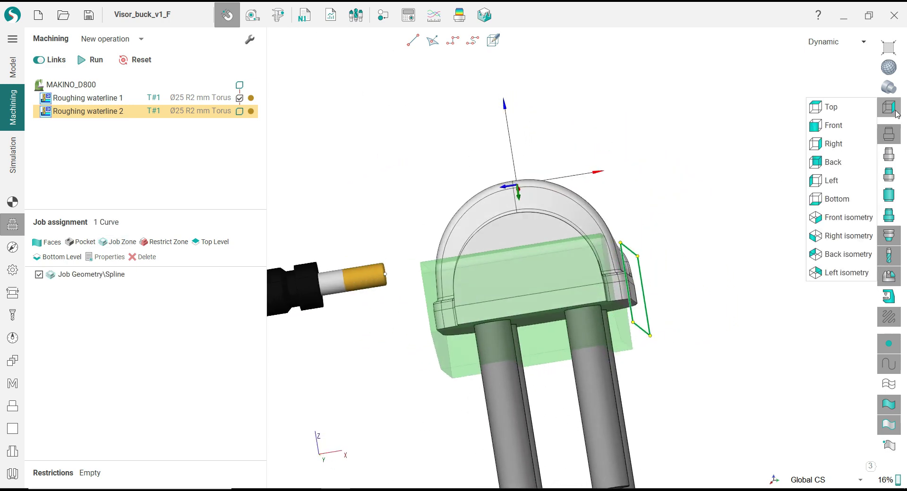
click(860, 128)
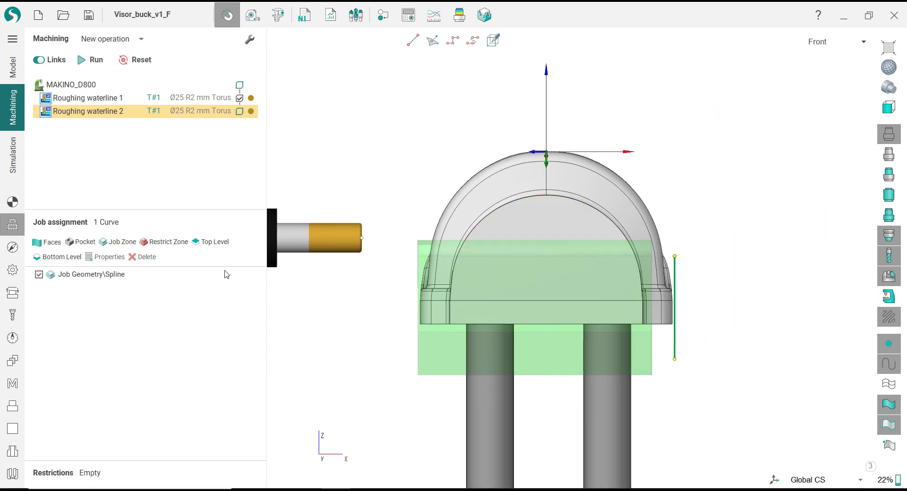
click(19, 253)
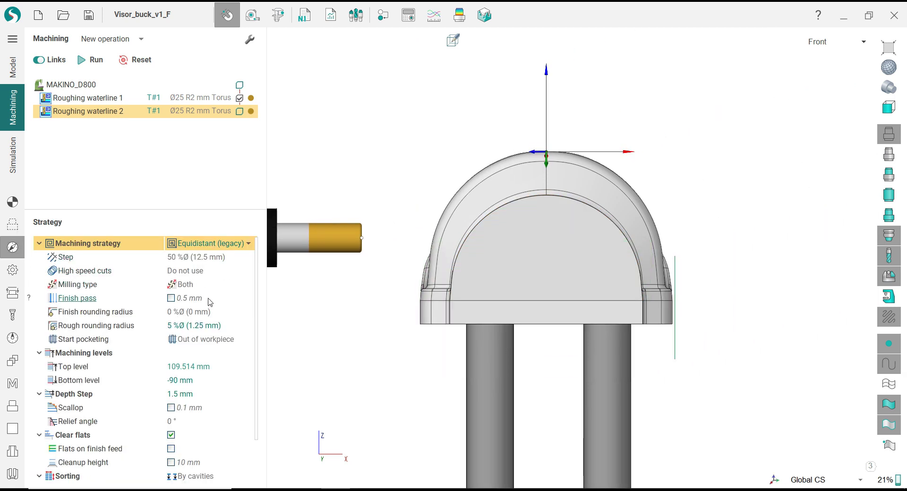
click(198, 367)
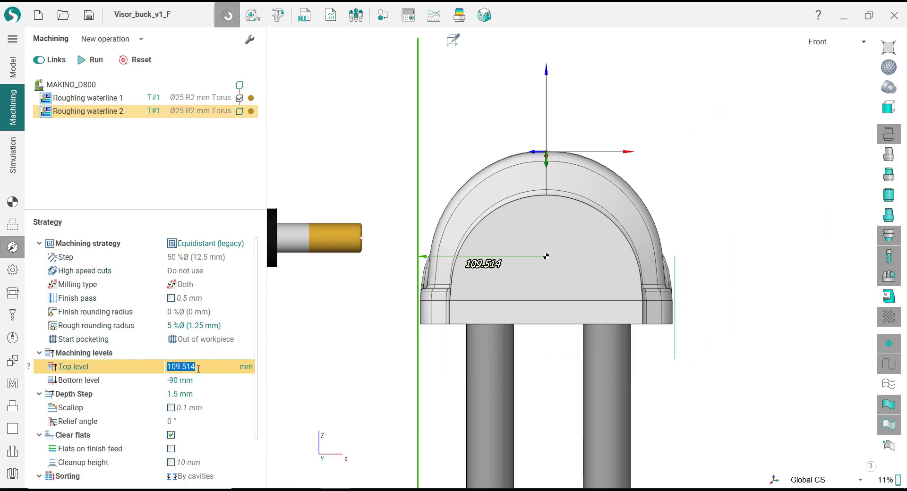
click(201, 380)
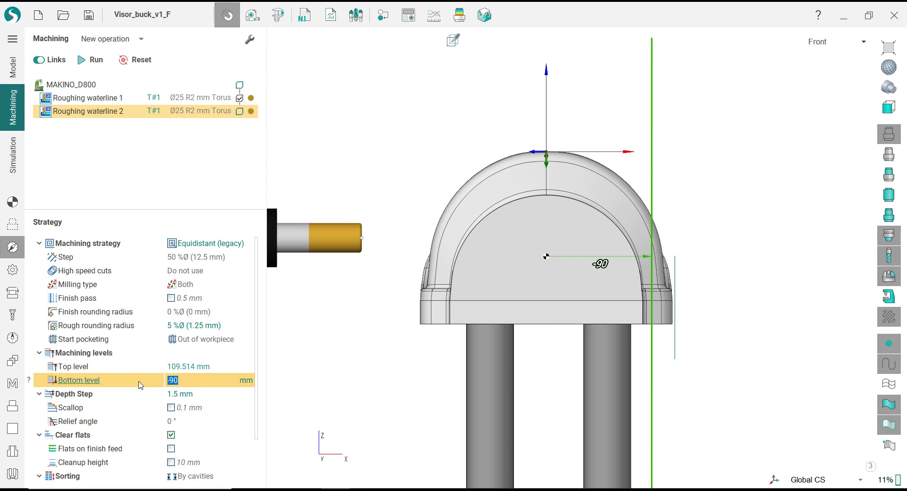
key(Return)
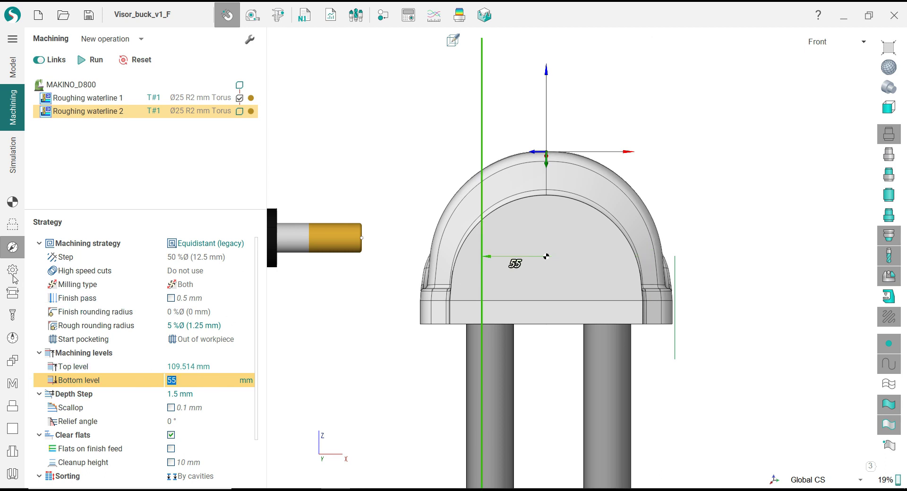
- Calculate the Roughing waterline 2 toolpath and inspect it along the side of the visor buck
click(13, 273)
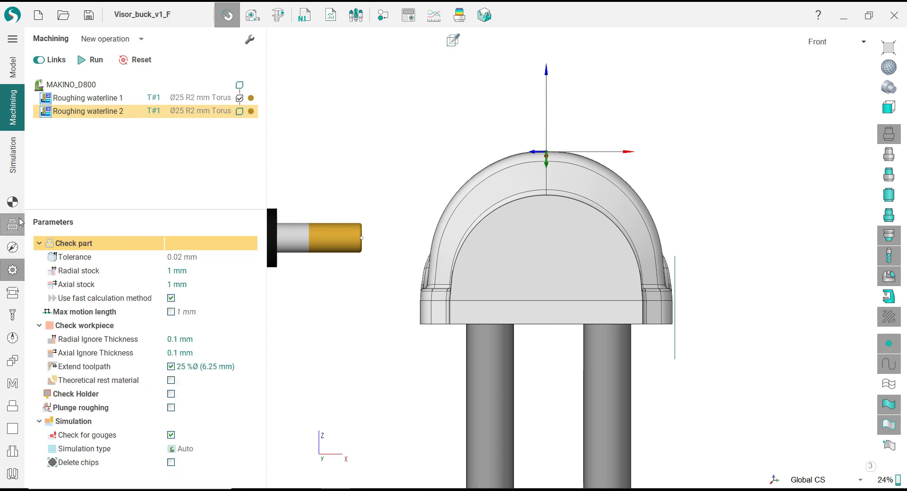
click(13, 202)
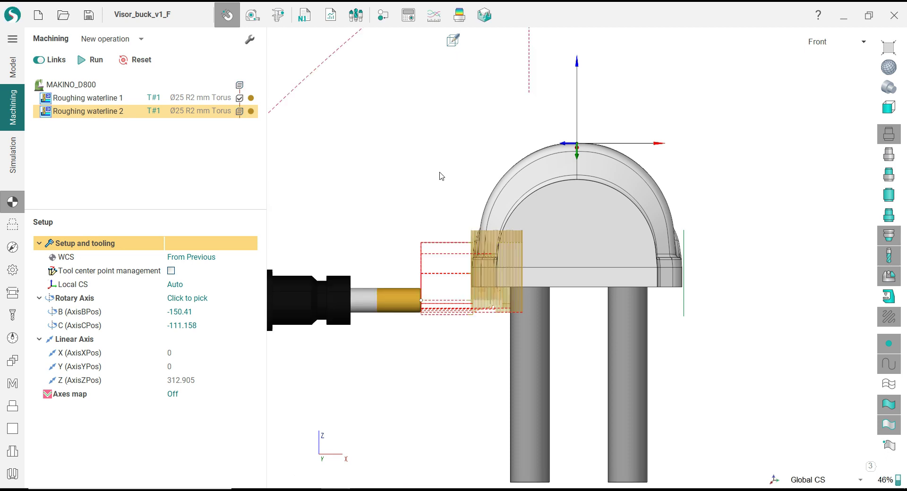
middle_drag(445, 248, 469, 306)
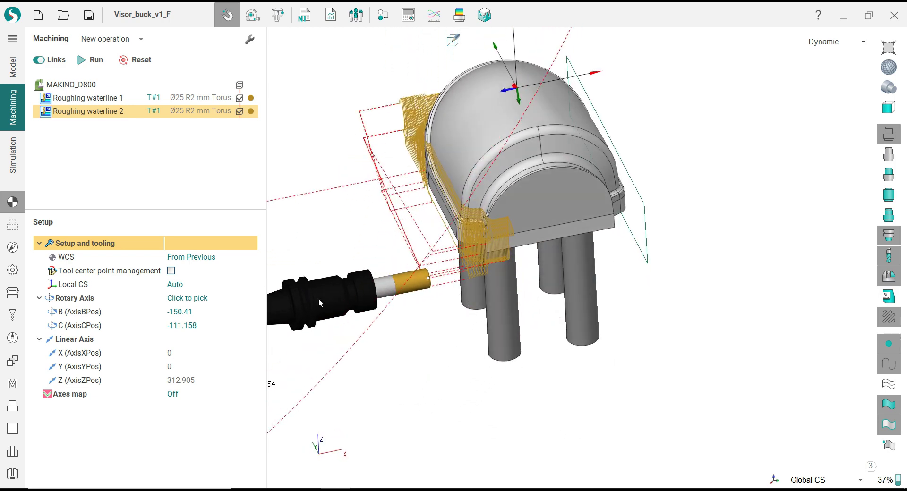
click(17, 225)
middle_drag(465, 229, 525, 192)
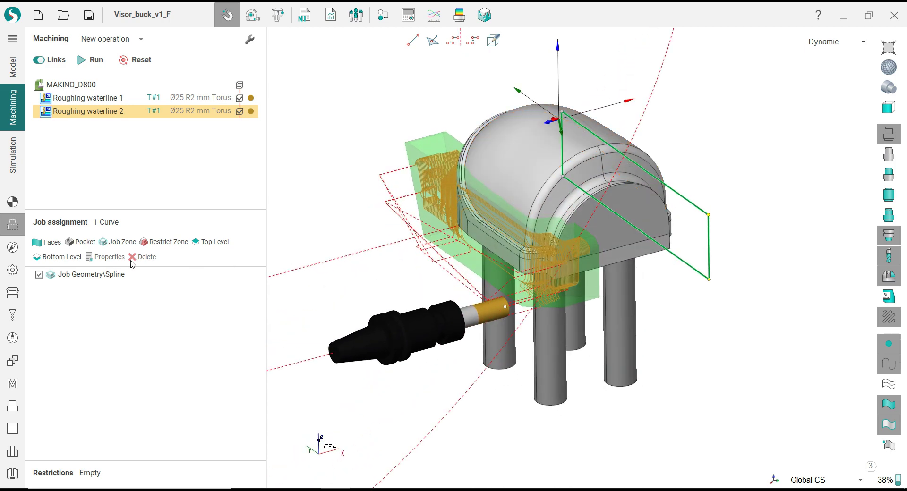
click(107, 277)
click(107, 257)
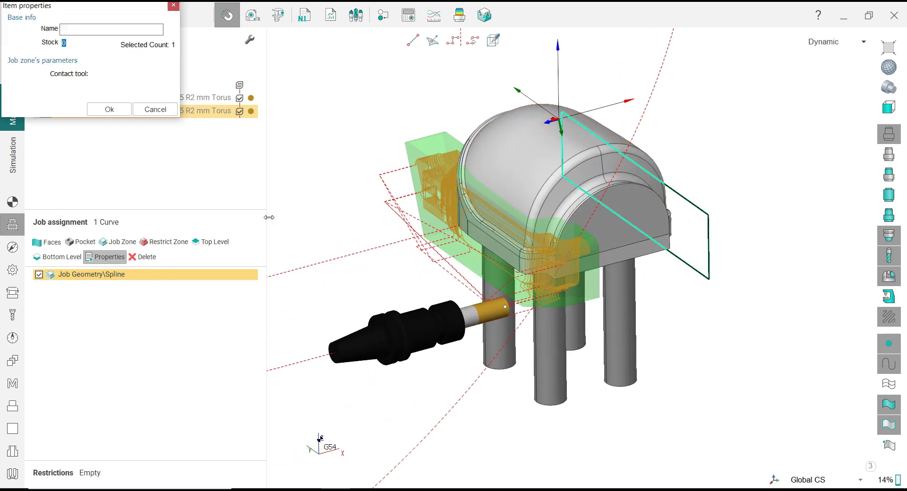
click(148, 110)
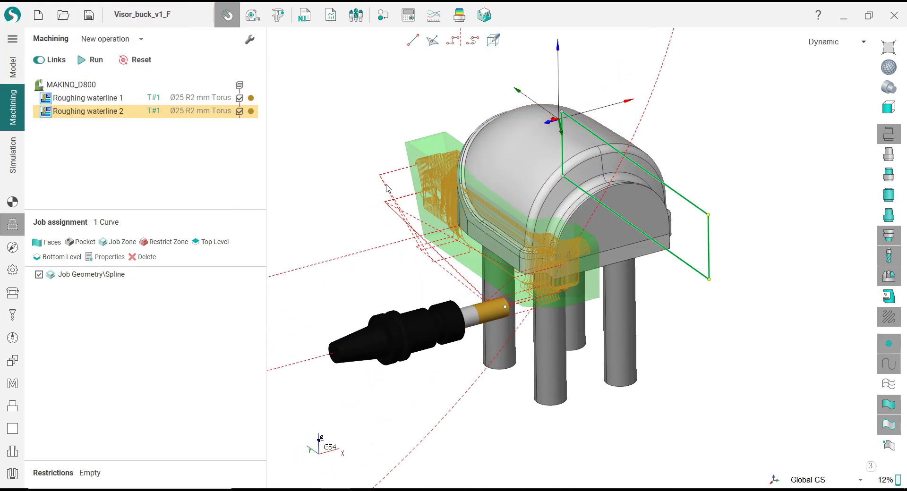
middle_drag(463, 183, 494, 193)
- Show the machining result colour map and examine the stock left on the side-roughed area and the base's front corner
click(12, 202)
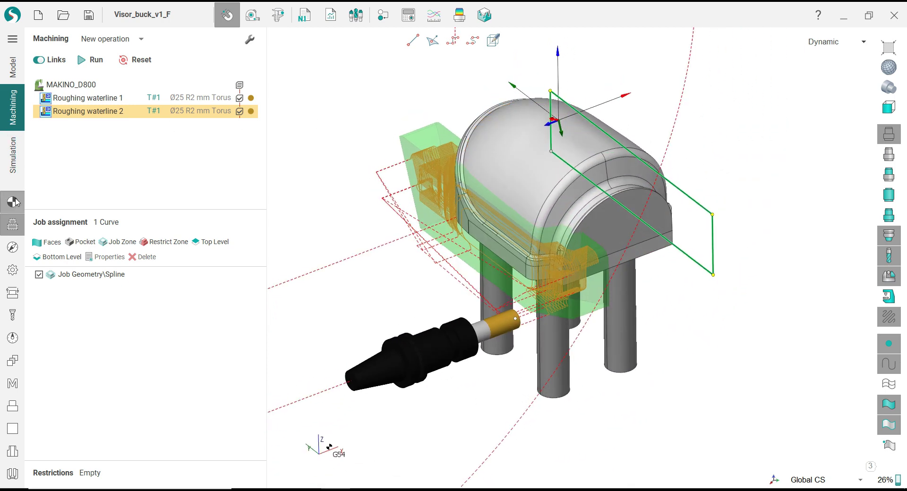
click(459, 14)
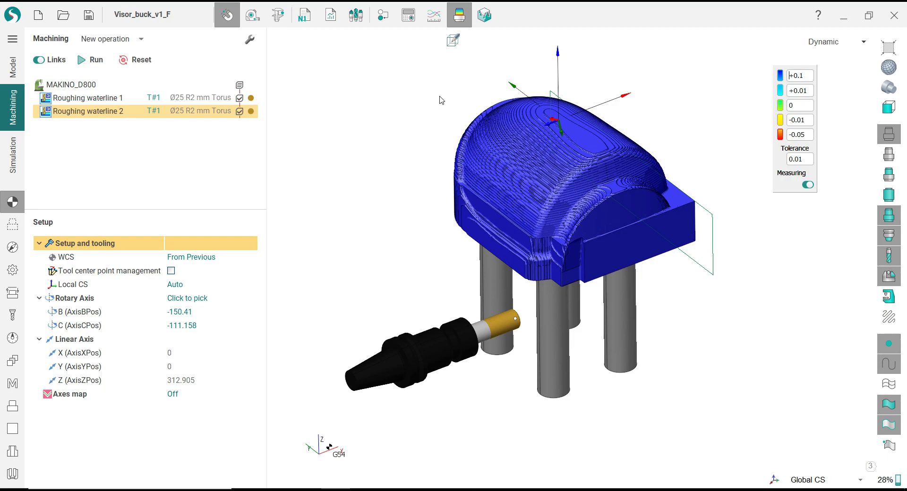
scroll(506, 231, up, 3)
middle_drag(506, 230, 471, 231)
scroll(513, 257, down, 2)
scroll(513, 257, up, 2)
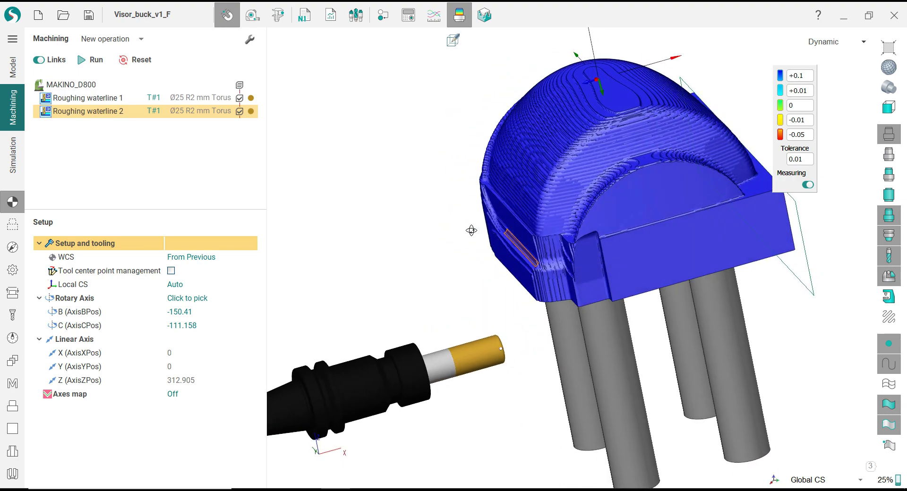
scroll(597, 247, up, 5)
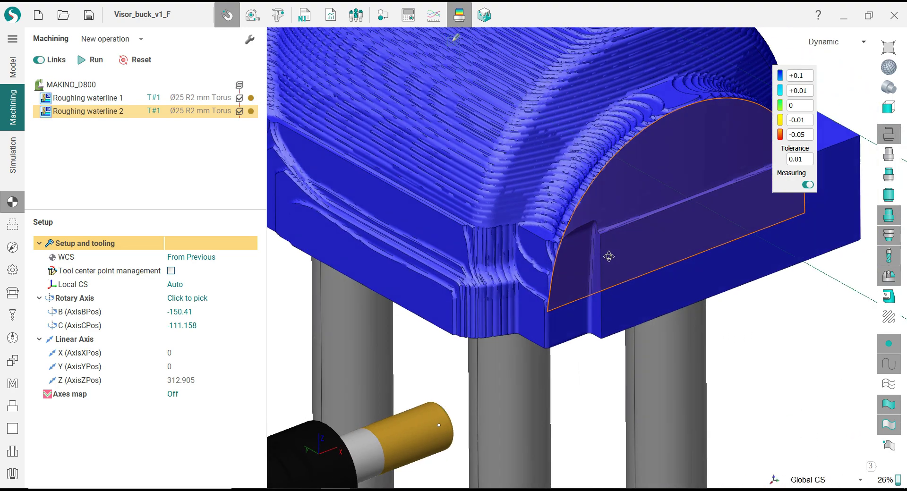
scroll(547, 255, down, 4)
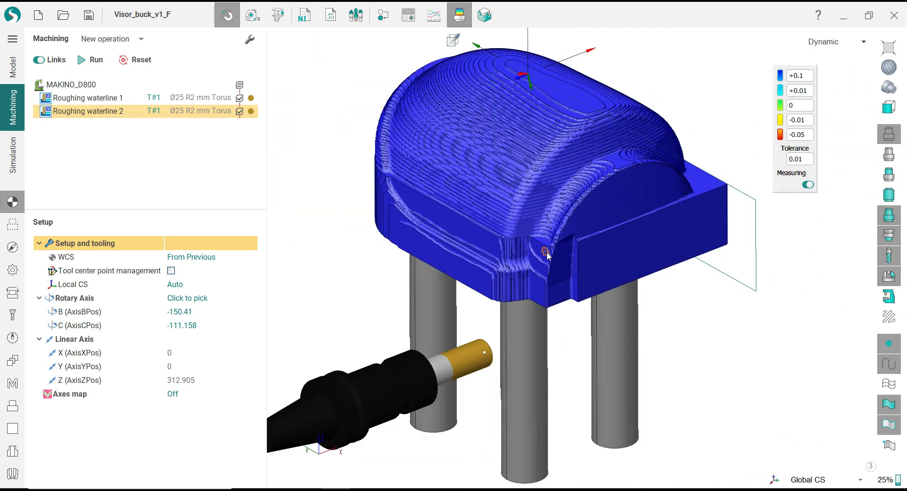
- Hide the machining result and set the stock of Roughing waterline 2's job zone to 25 mm
click(459, 17)
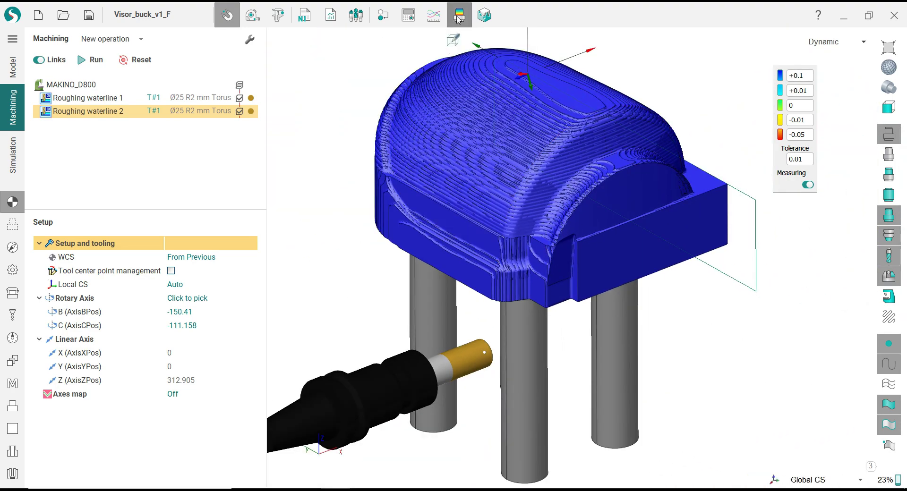
middle_drag(541, 244, 501, 245)
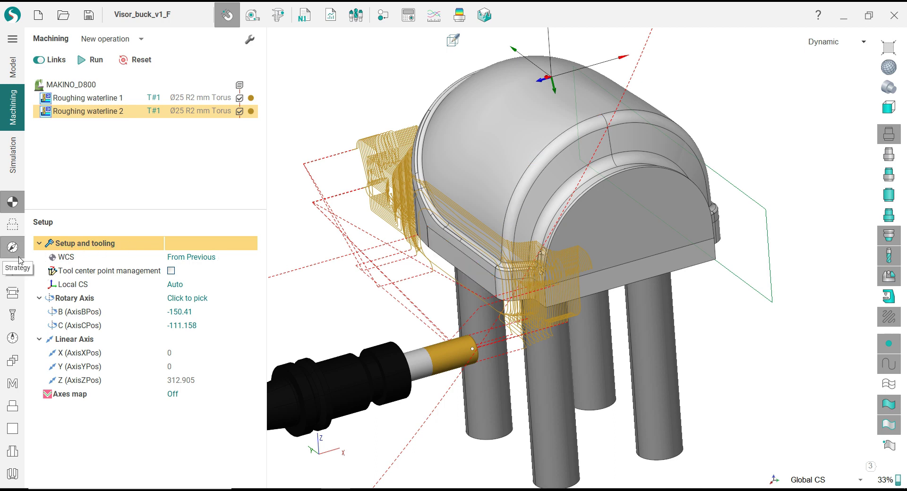
click(13, 224)
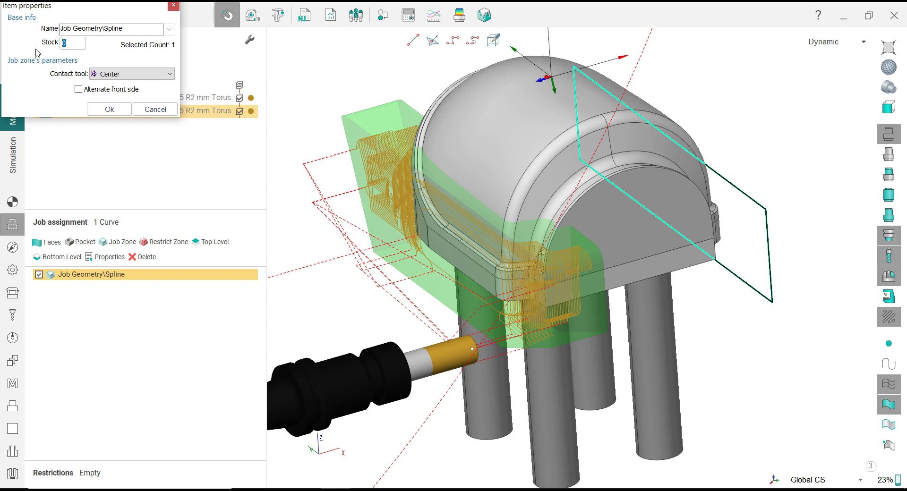
click(104, 111)
scroll(448, 204, up, 5)
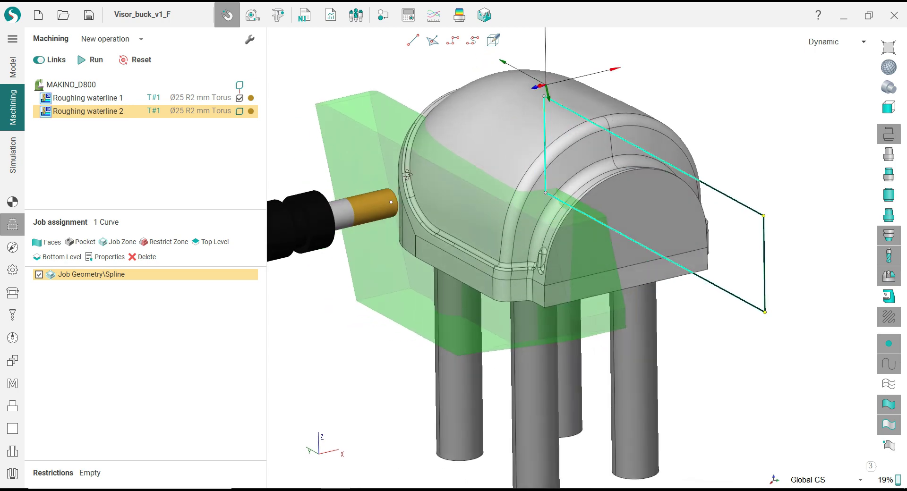
scroll(447, 204, down, 1)
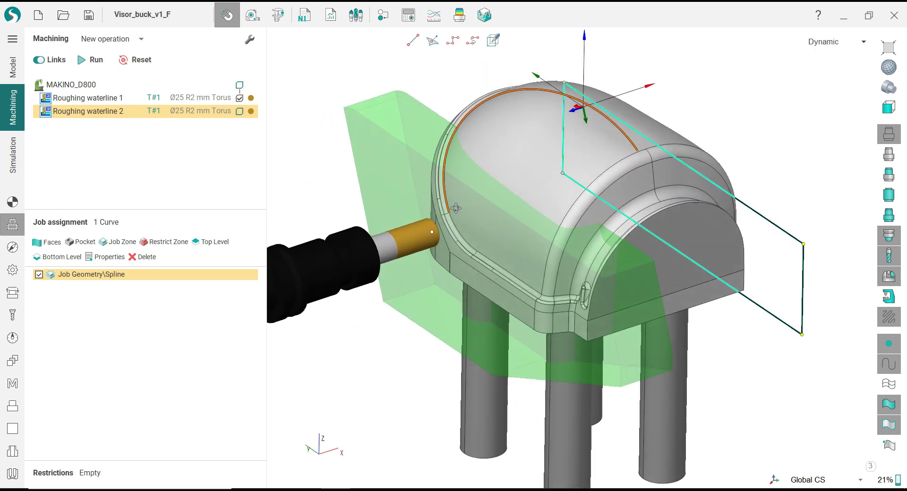
- Set the stock of Roughing waterline 2's job zone to 12 mm and recalculate its toolpath
click(118, 259)
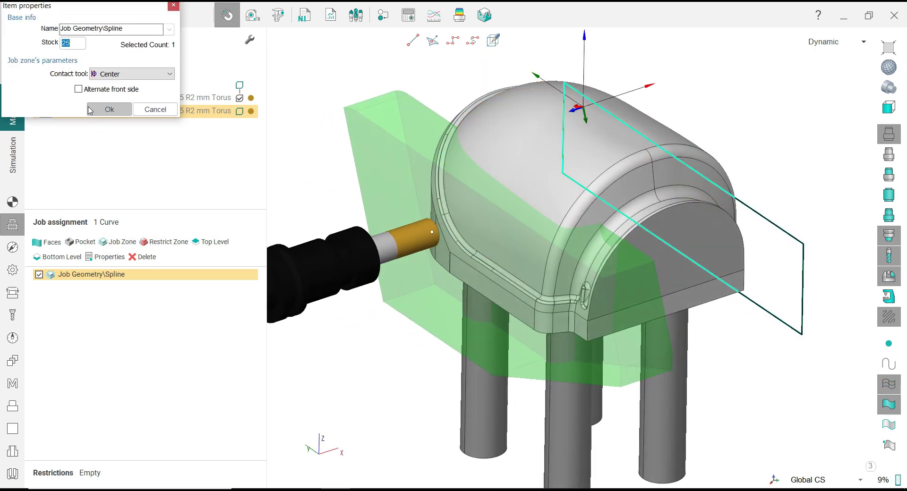
text(12.0)
click(109, 109)
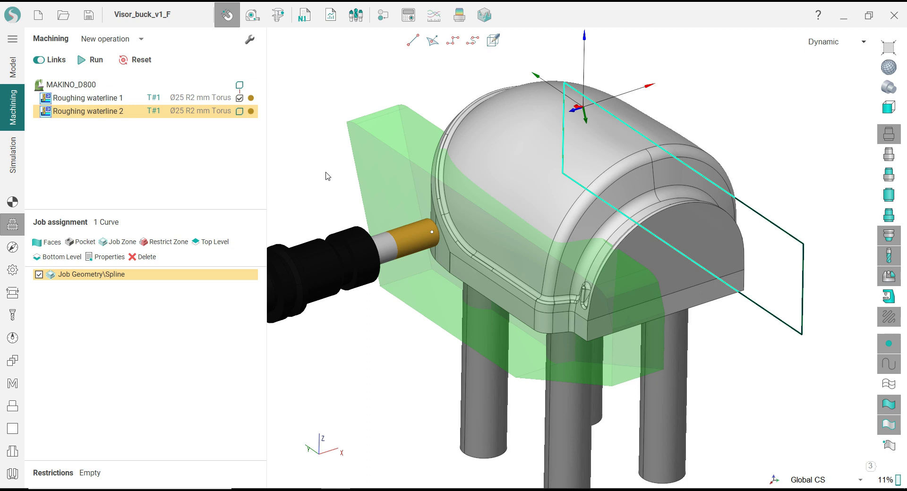
scroll(328, 176, down, 2)
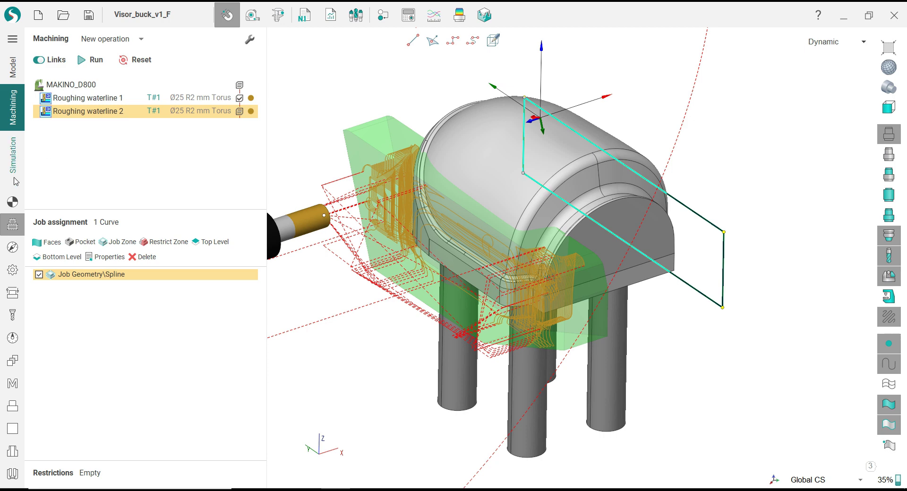
- Show the machining result colour map, examine the stock left along the side-roughed area, and return to the toolpath display
click(14, 199)
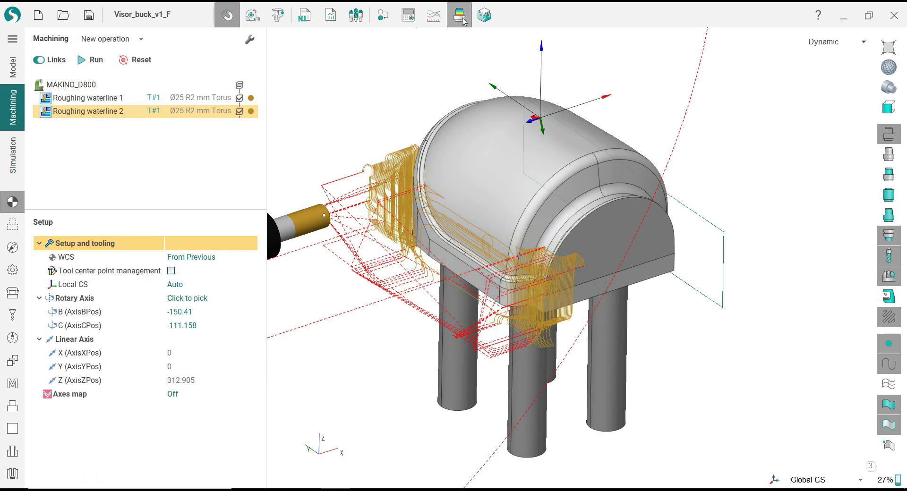
click(463, 20)
scroll(466, 215, up, 3)
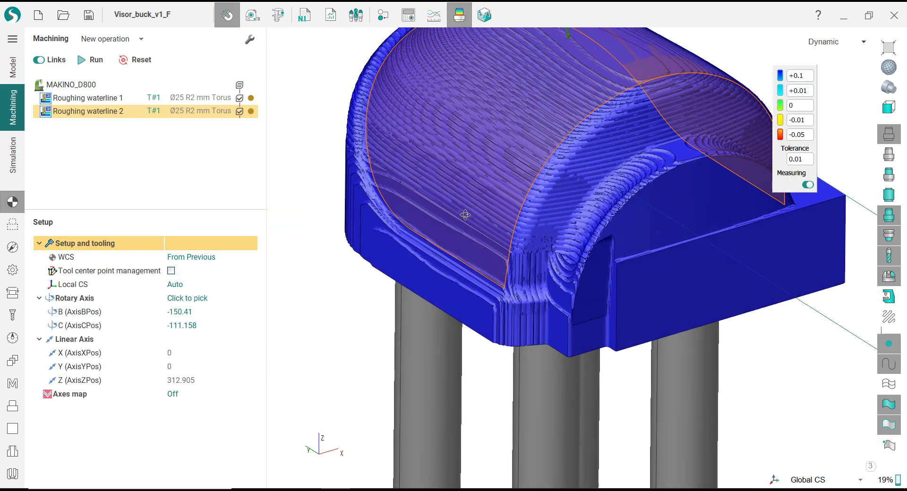
middle_drag(465, 215, 491, 239)
scroll(490, 245, down, 3)
click(461, 20)
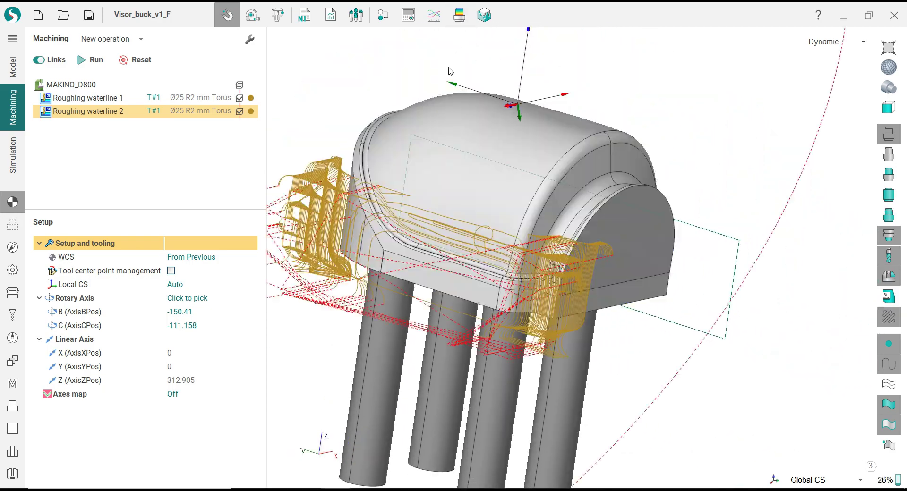
middle_drag(456, 173, 364, 168)
middle_drag(578, 215, 466, 81)
- Redisplay the machining result, inspect the front arch and side wall from several angles, and hide it again
click(459, 14)
middle_drag(509, 209, 625, 242)
scroll(576, 239, up, 4)
scroll(625, 242, down, 2)
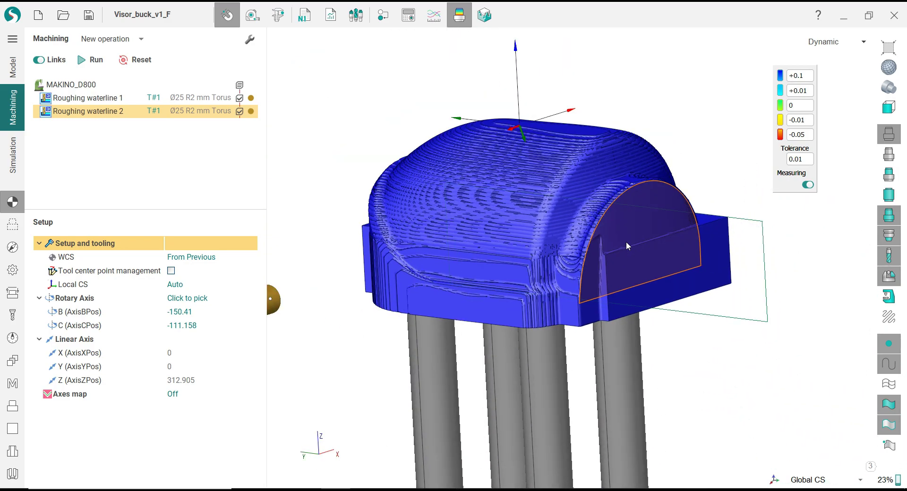
middle_drag(407, 216, 465, 230)
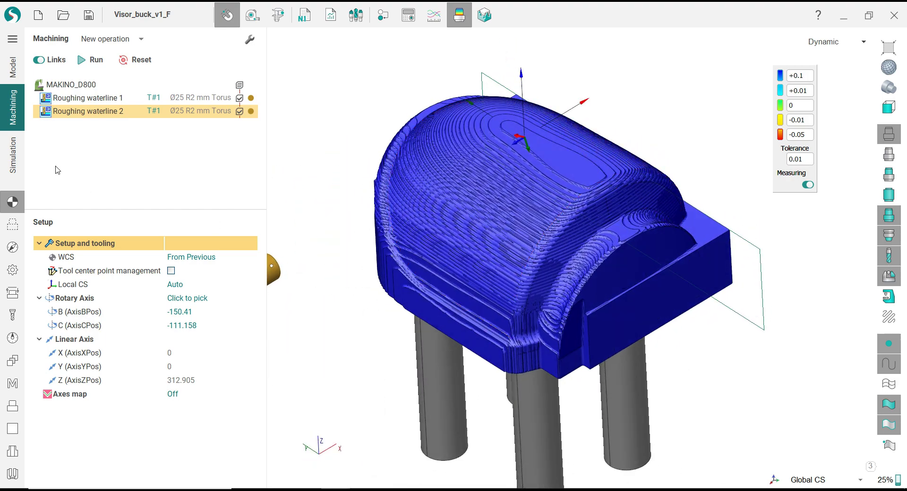
click(461, 19)
- Duplicate the Roughing waterline 2 operation
right_click(74, 116)
click(90, 132)
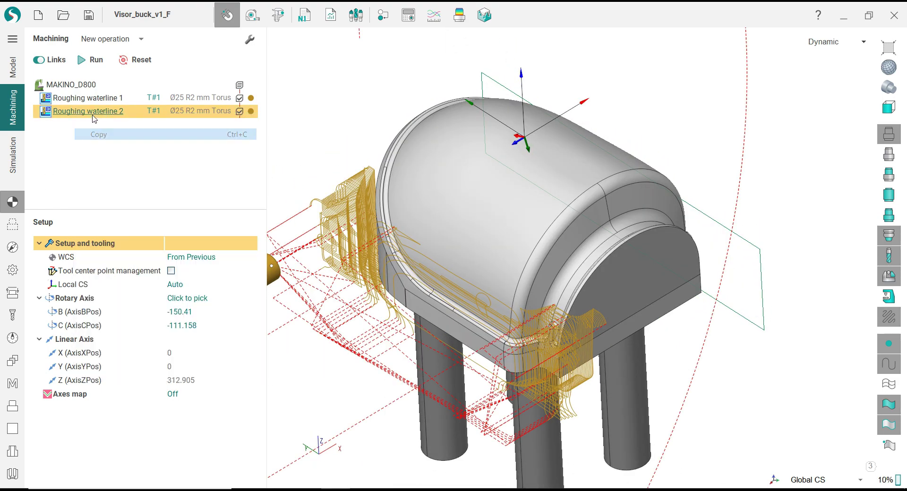
right_click(93, 113)
click(125, 153)
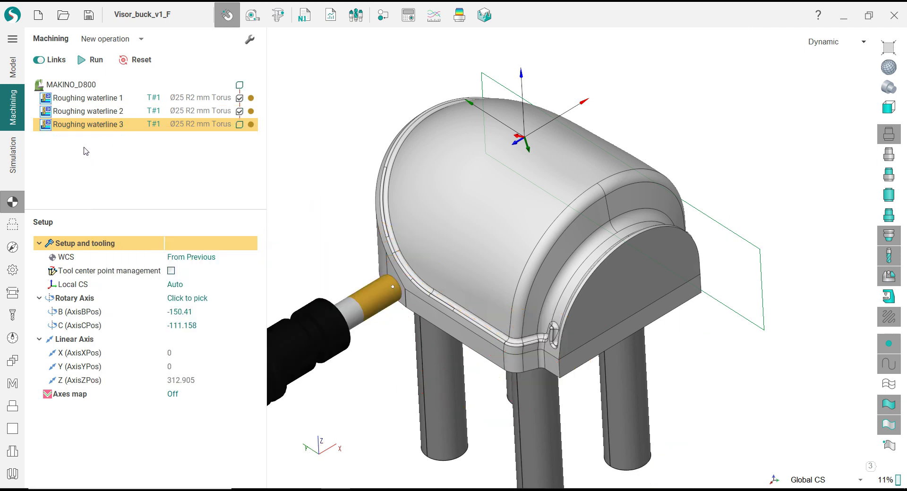
- Align the tool axis of Roughing waterline 3 to the flat base face on the opposite, positive X side of the buck
click(220, 304)
click(251, 298)
scroll(383, 115, down, 2)
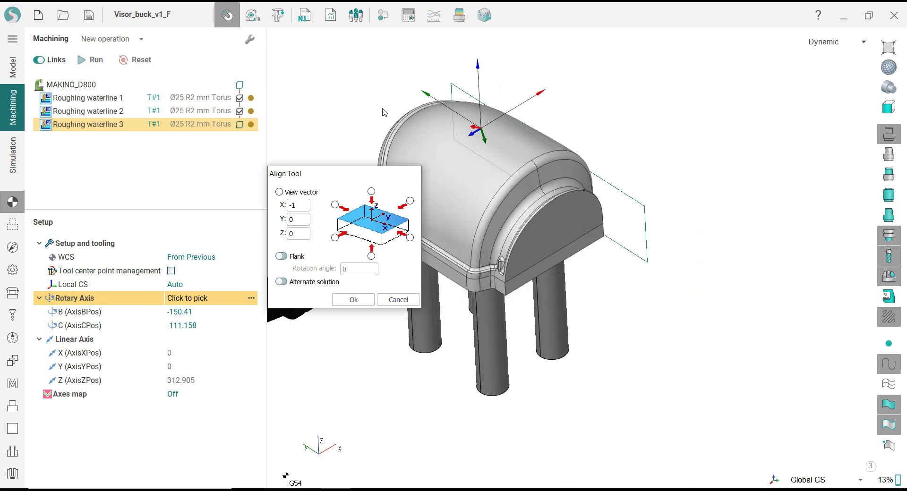
middle_drag(694, 241, 549, 275)
scroll(634, 212, up, 3)
middle_drag(504, 320, 656, 257)
click(640, 274)
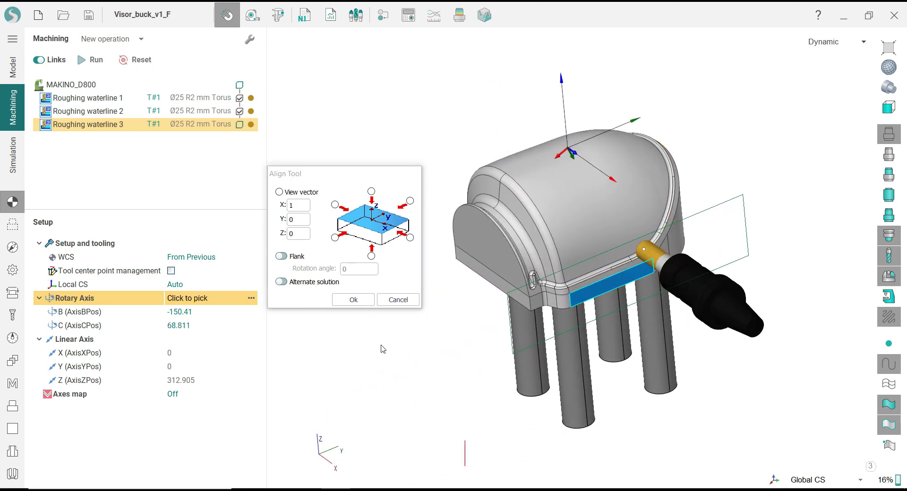
click(367, 302)
- Check the job zone of Roughing waterline 3, calculate its toolpath, and view it briefly in the simulation
middle_drag(358, 228, 365, 225)
click(13, 222)
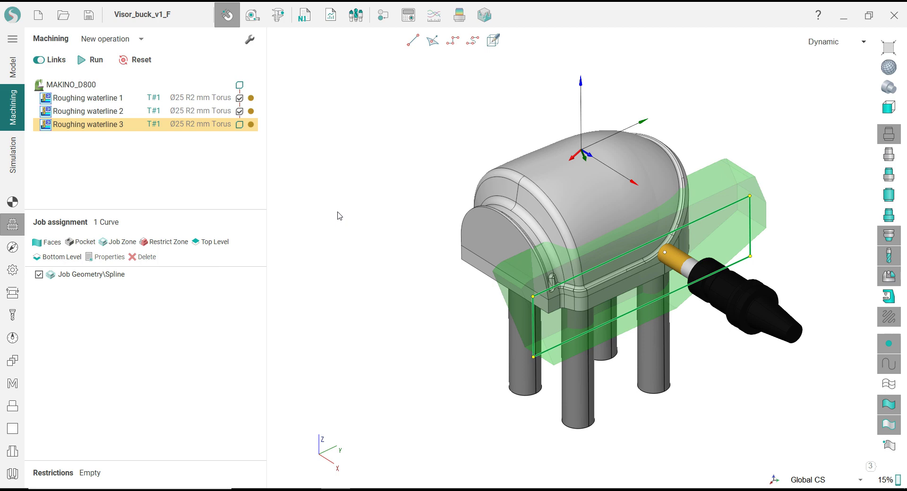
click(19, 170)
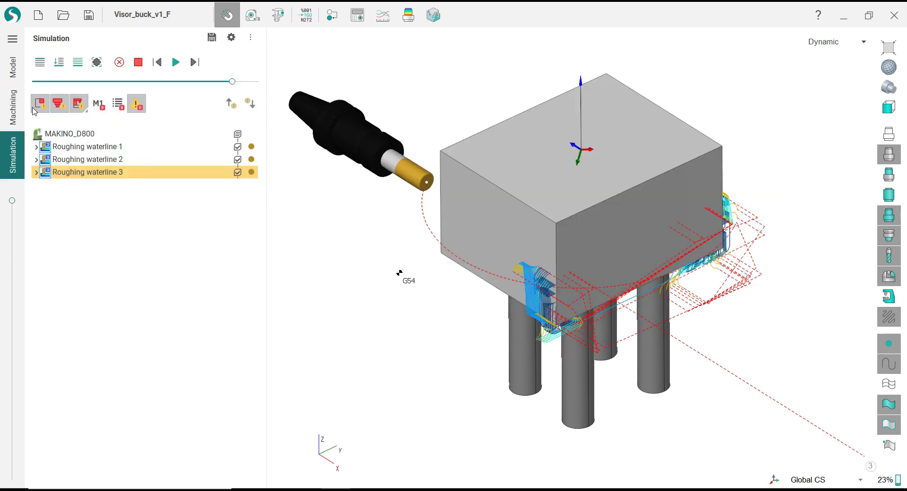
click(13, 108)
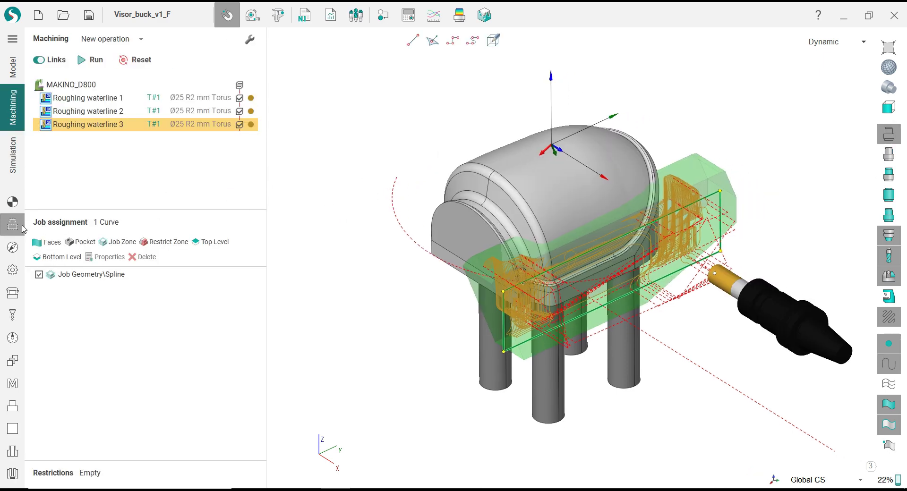
- Show the machining result after Roughing waterline 3, examine the second roughed side, and hide it again
click(12, 202)
click(459, 15)
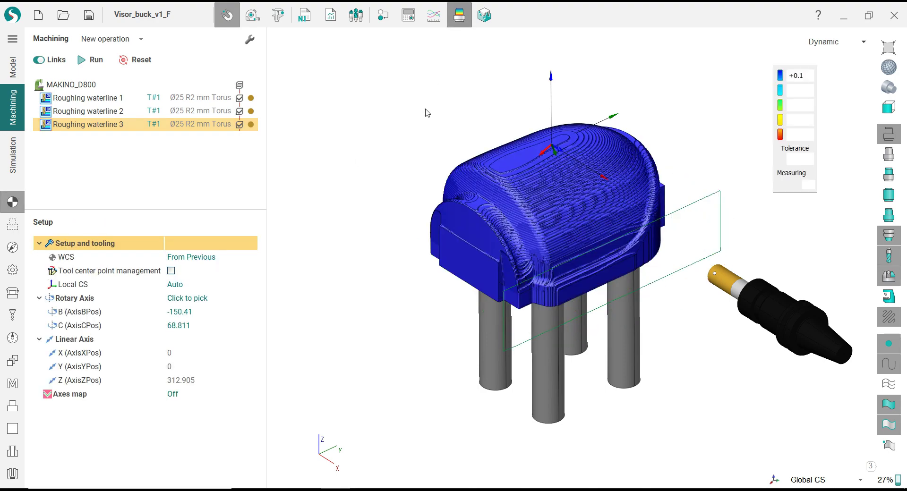
mouse_move(420, 152)
right_down()
mouse_move(435, 152)
mouse_move(368, 137)
mouse_move(197, 150)
mouse_move(391, 127)
mouse_move(427, 147)
mouse_move(441, 142)
mouse_move(295, 144)
mouse_move(424, 151)
mouse_move(423, 143)
mouse_move(416, 150)
right_up()
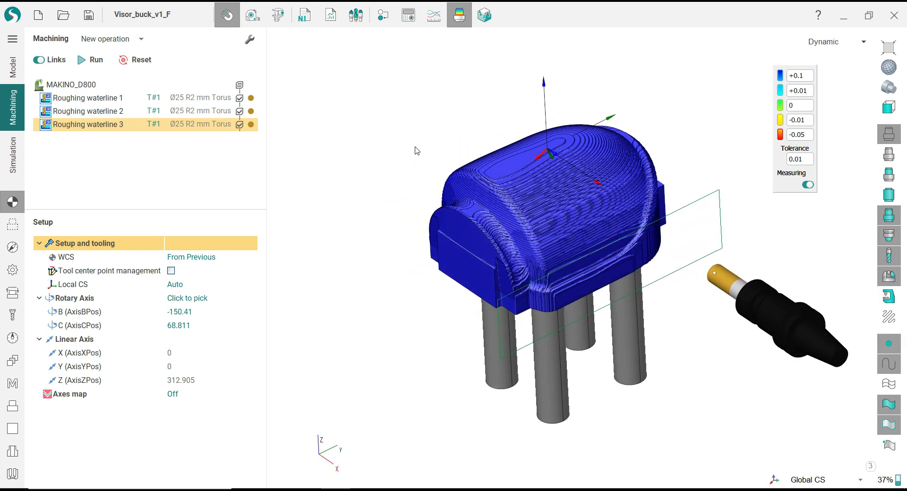
click(458, 23)
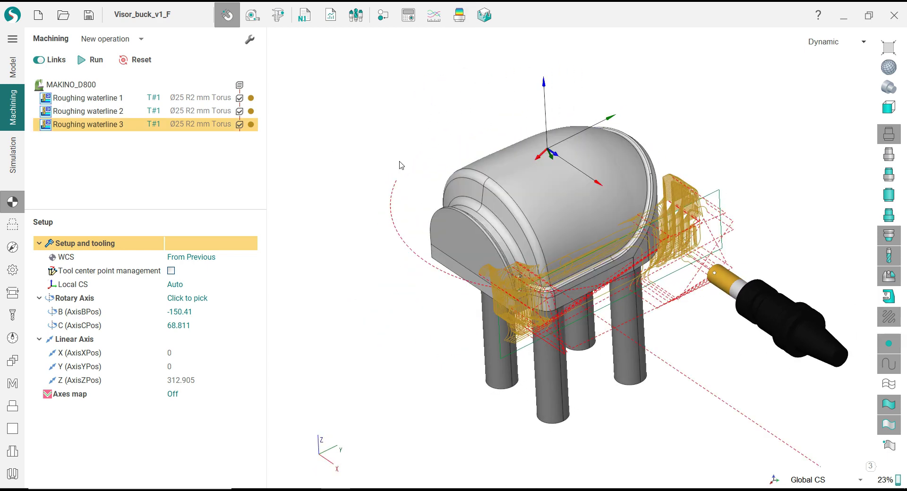
- Duplicate the Roughing waterline 3 operation and select the copy
right_click(100, 132)
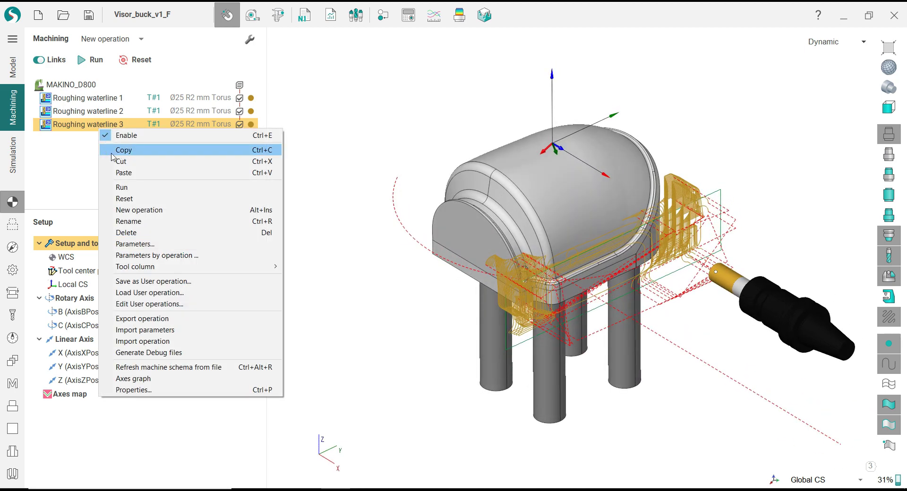
click(114, 148)
right_click(100, 129)
click(117, 172)
click(105, 140)
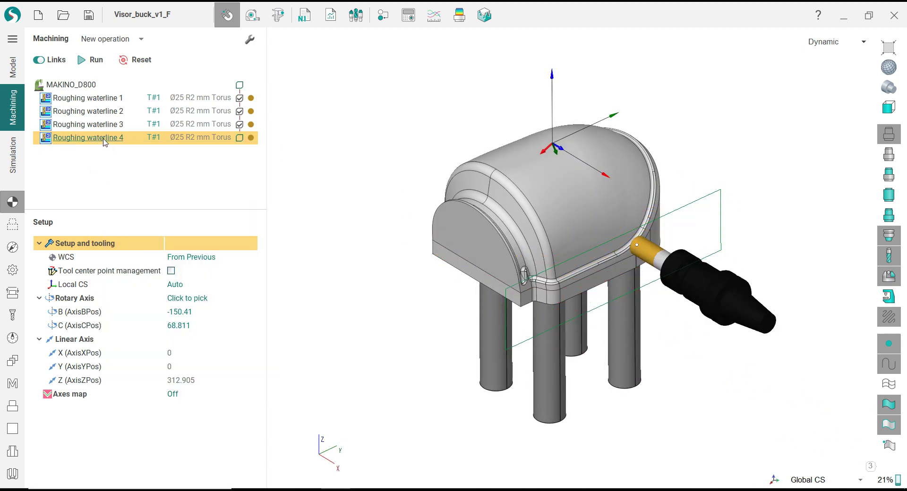
- Delete the inherited spline job zone from the job assignment of Roughing waterline 4
mouse_move(409, 222)
middle_down()
mouse_move(419, 204)
mouse_move(395, 215)
mouse_move(404, 223)
middle_up()
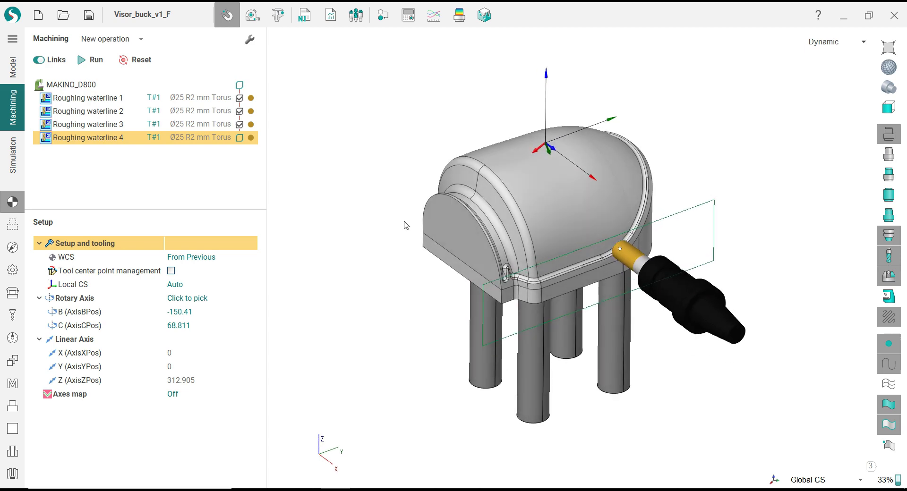
click(116, 125)
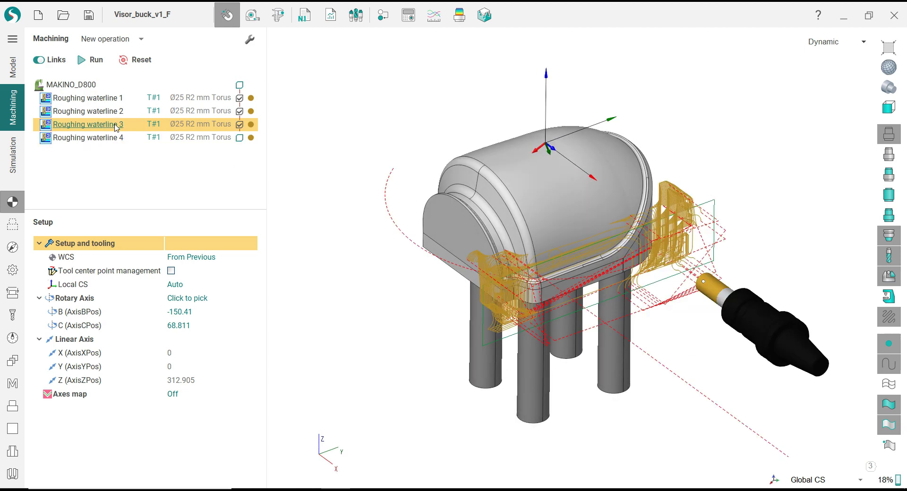
click(117, 138)
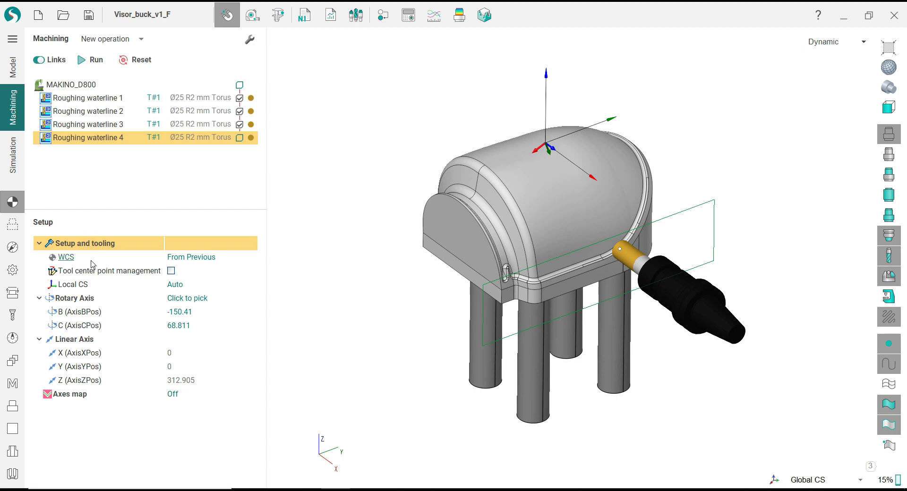
click(13, 224)
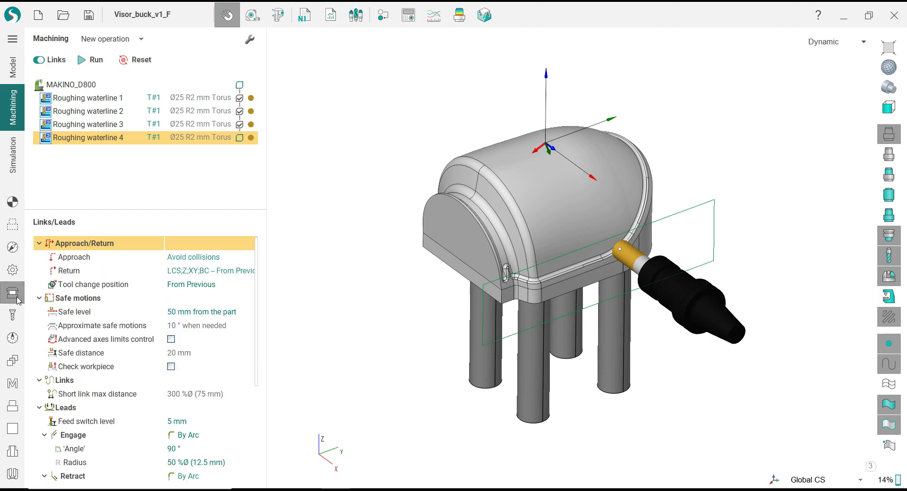
click(13, 224)
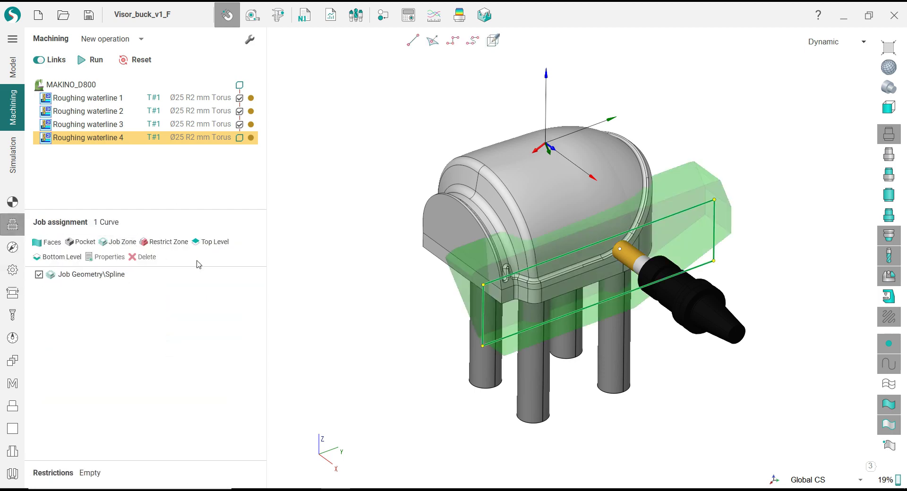
click(112, 279)
click(143, 256)
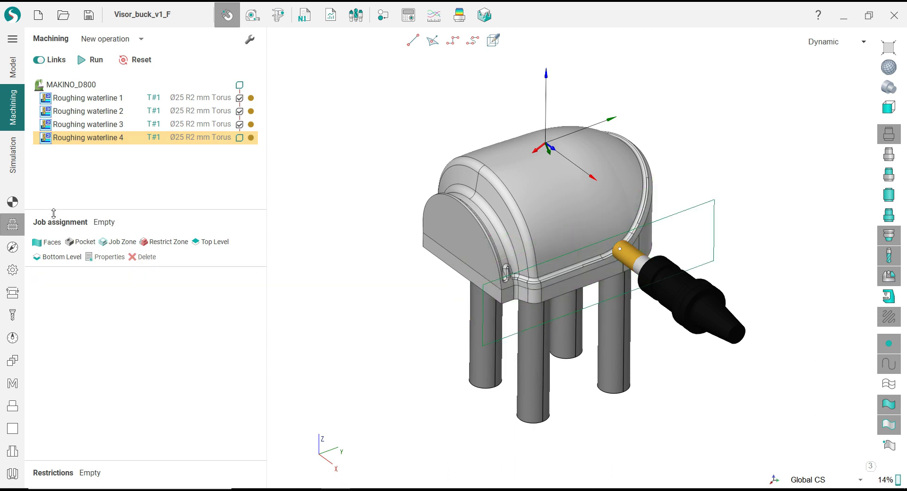
- Align the tool axis of Roughing waterline 4 to the flat front face below the arch
click(13, 202)
click(251, 298)
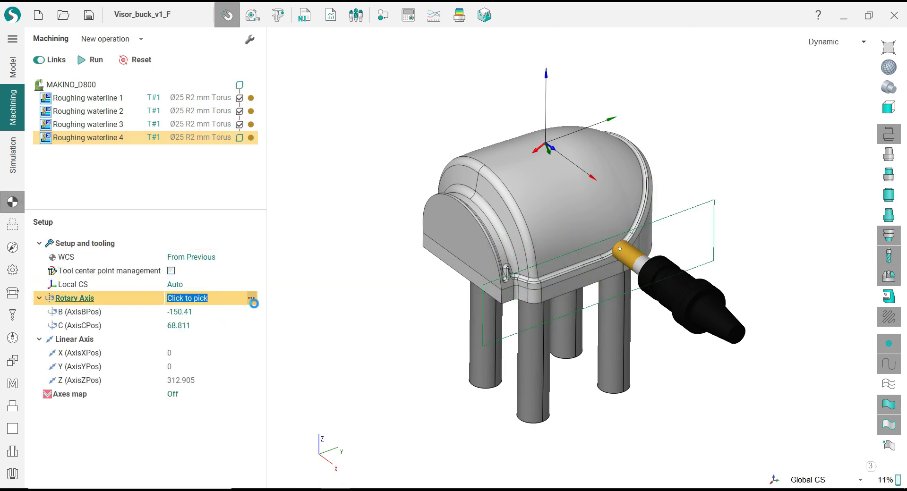
click(453, 280)
click(354, 300)
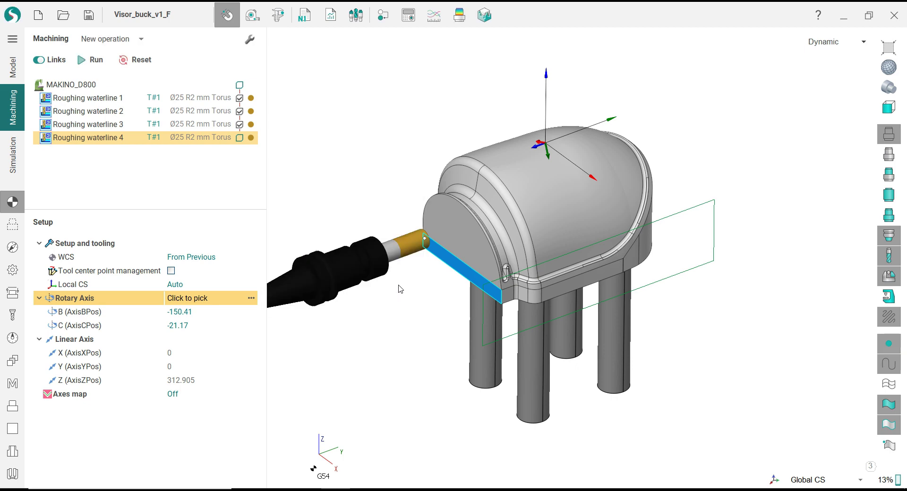
- Set the bottom level of Roughing waterline 4 to 122 mm, judging it against the machining result seen from the right
mouse_move(889, 108)
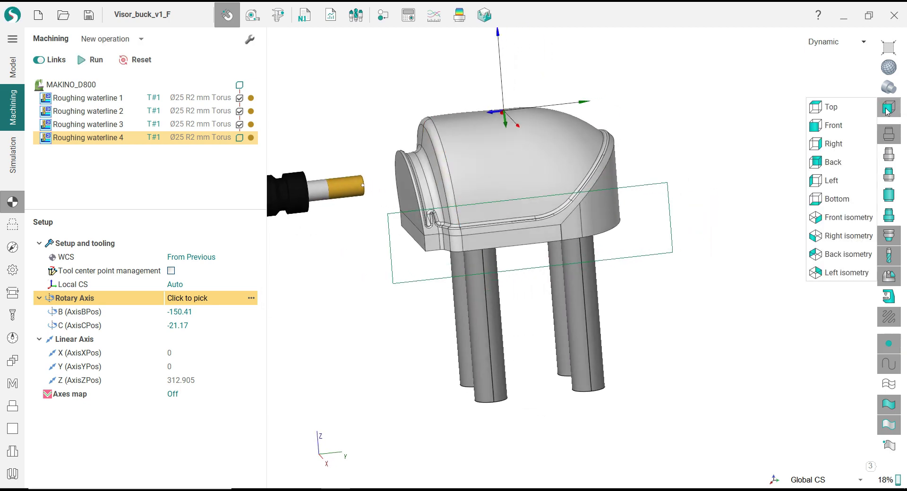
click(857, 125)
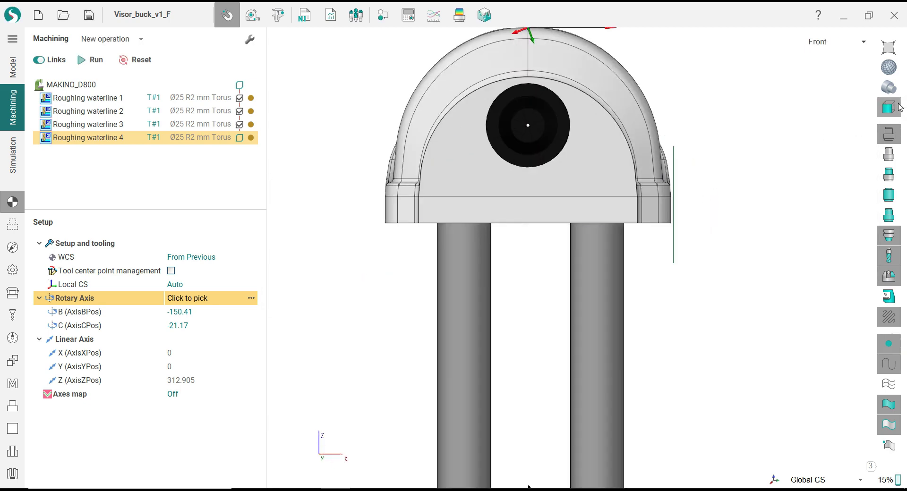
click(863, 144)
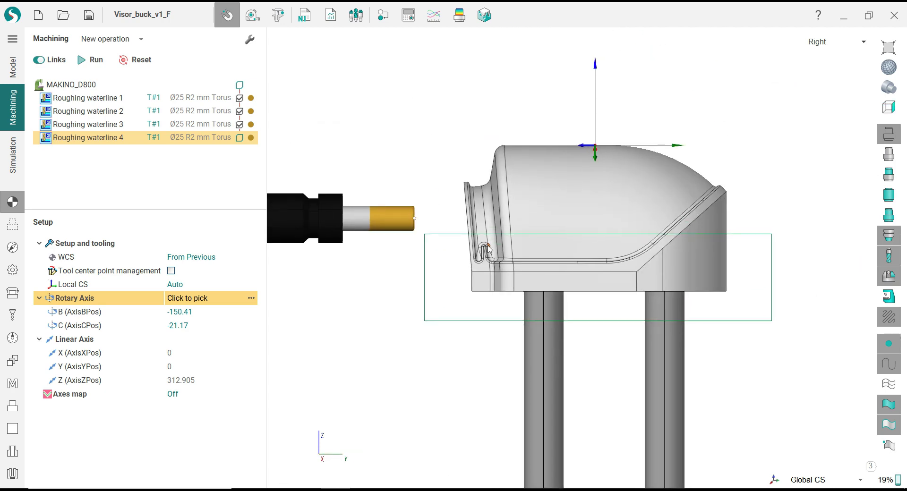
scroll(488, 249, up, 2)
click(13, 246)
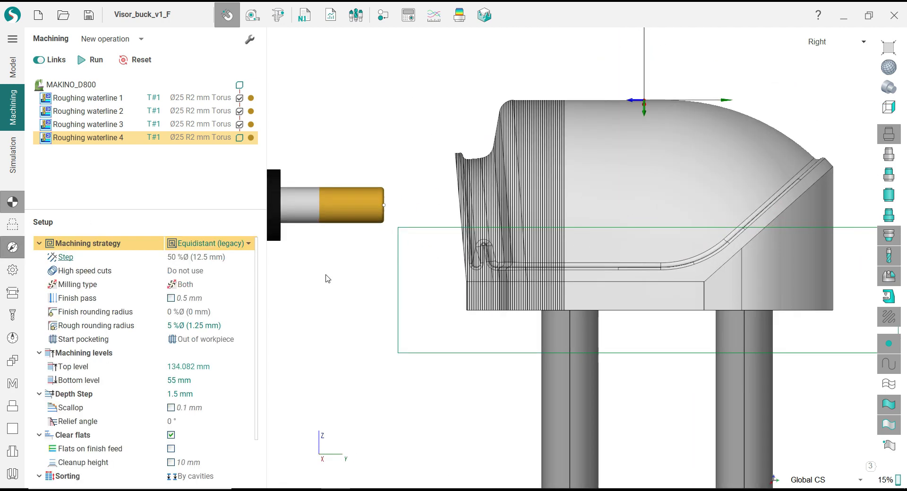
scroll(493, 293, up, 2)
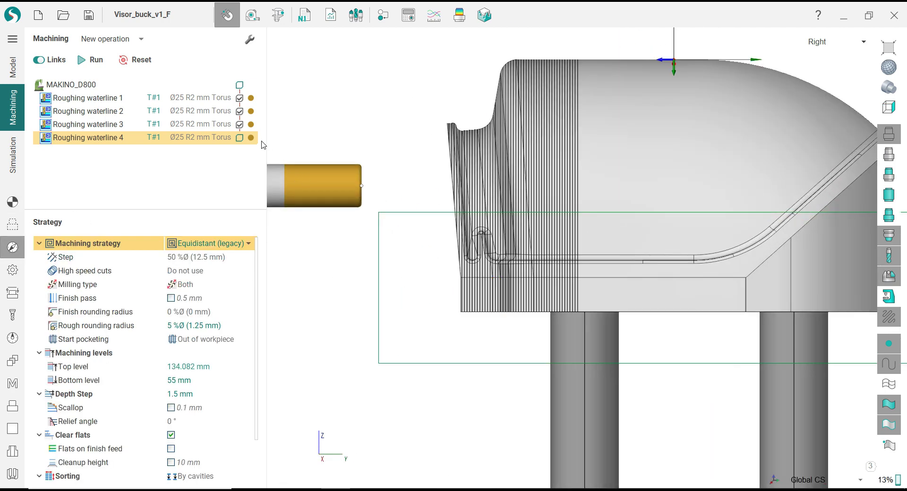
click(459, 15)
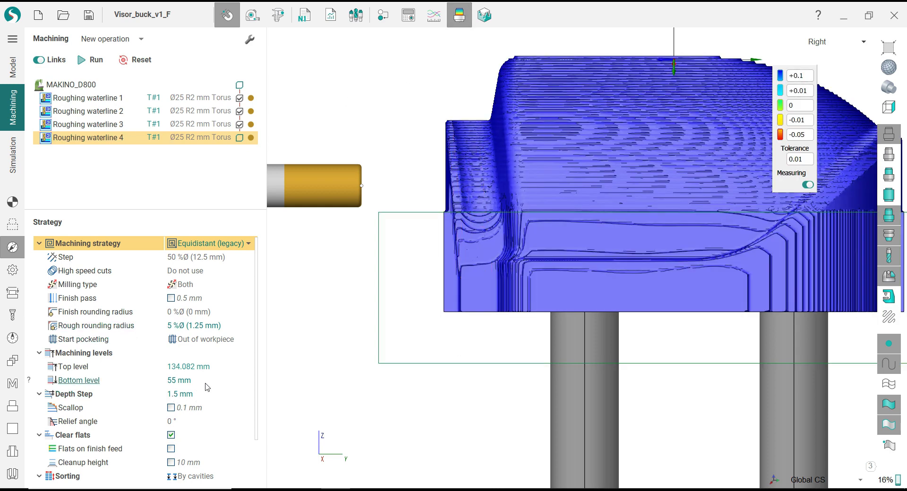
click(205, 382)
scroll(486, 330, up, 3)
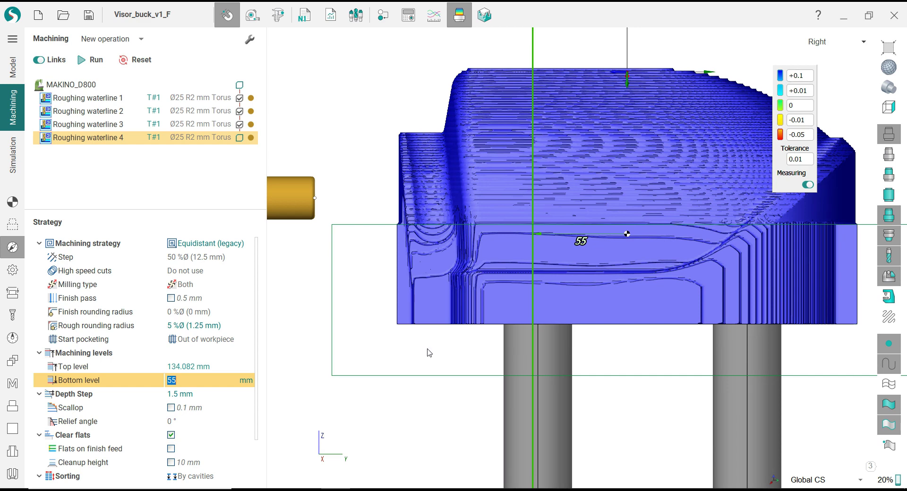
scroll(429, 354, down, 3)
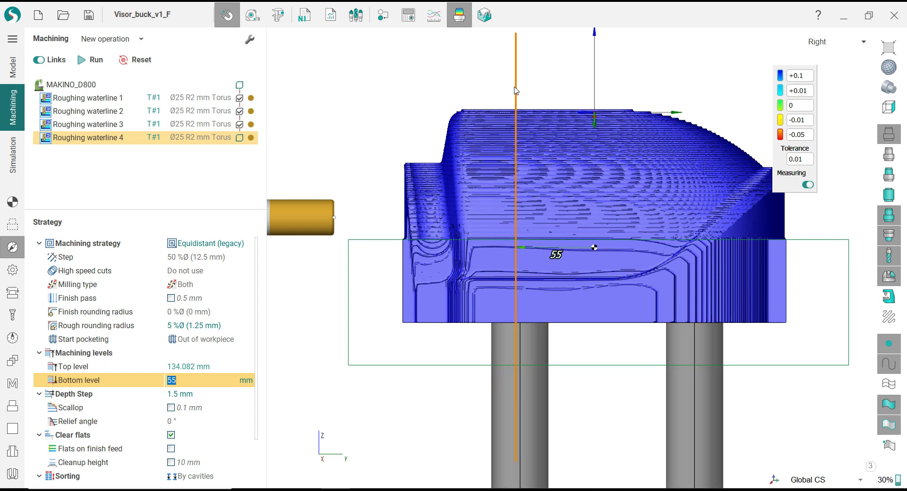
drag(515, 90, 421, 104)
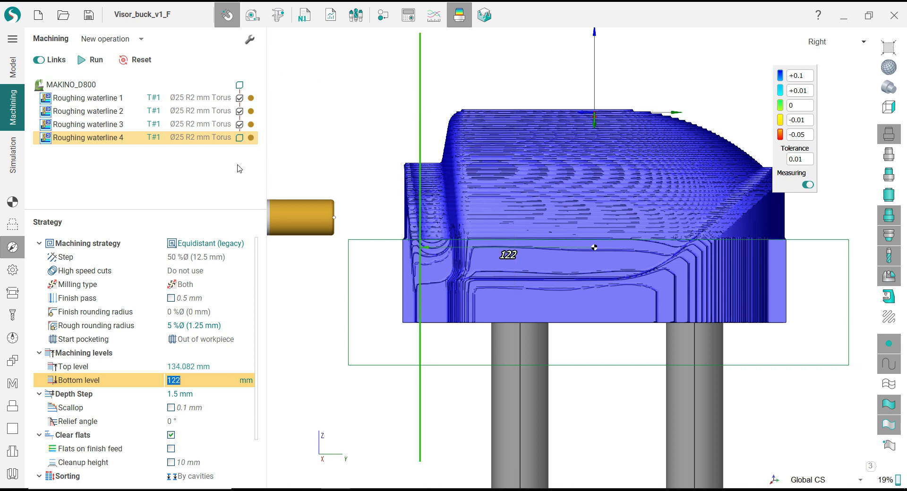
- Hide the machining result, calculate Roughing waterline 4, and examine its toolpath at the front of the buck
click(460, 19)
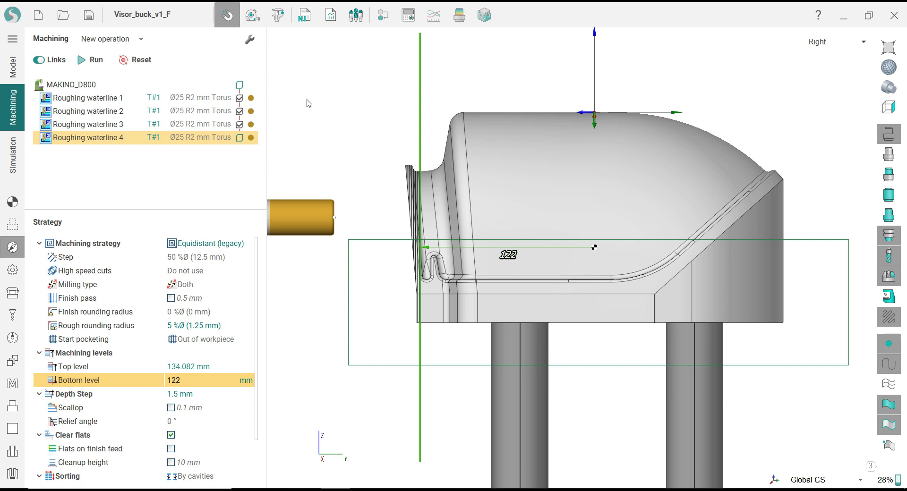
scroll(380, 178, down, 4)
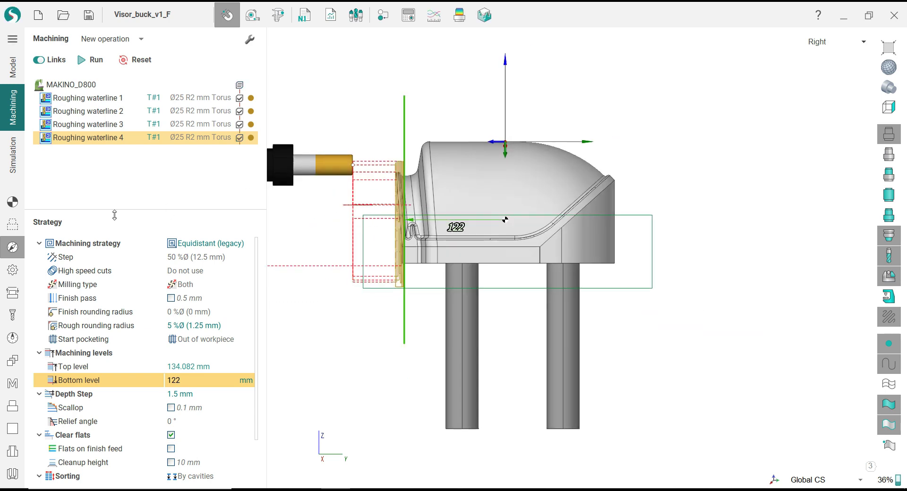
click(12, 201)
middle_drag(453, 203, 415, 211)
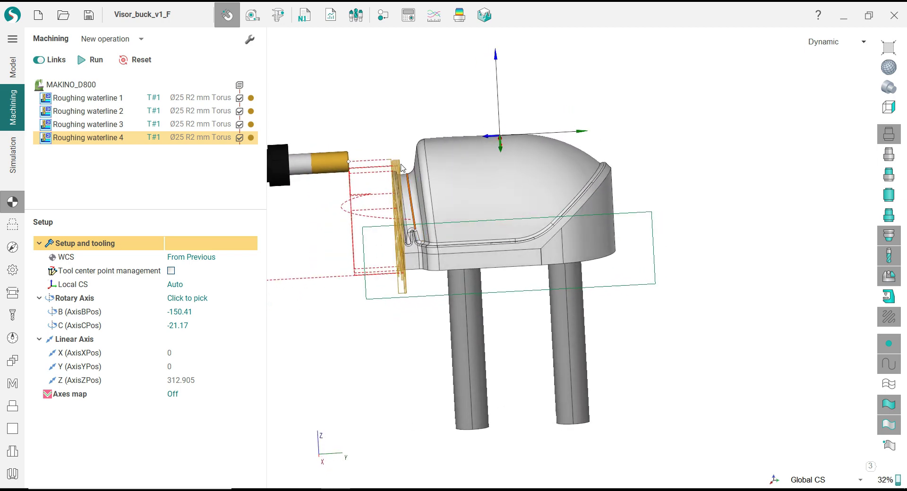
- Duplicate the Roughing waterline 4 operation and check the job assignment of the copy
right_click(97, 141)
click(121, 162)
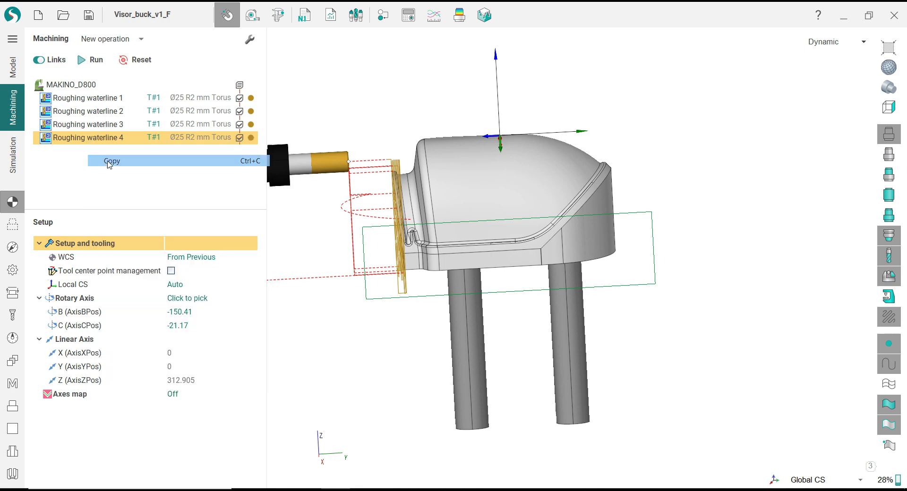
right_click(97, 140)
click(122, 184)
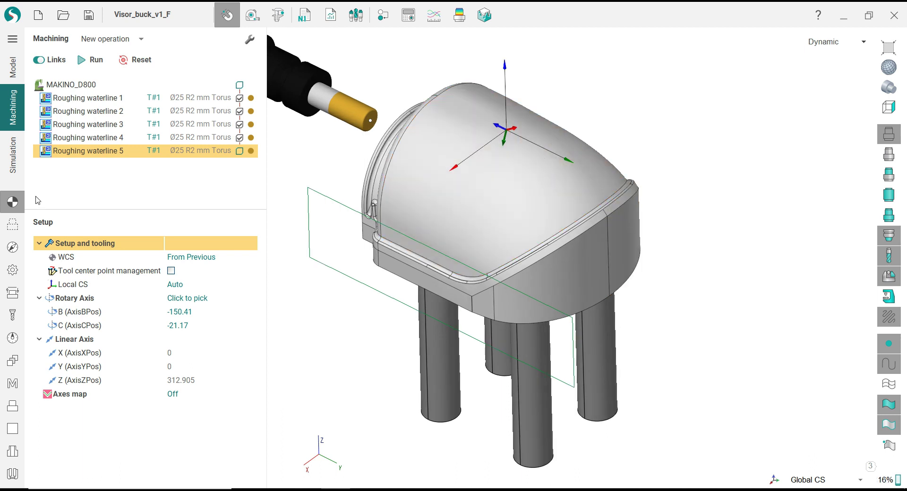
click(24, 230)
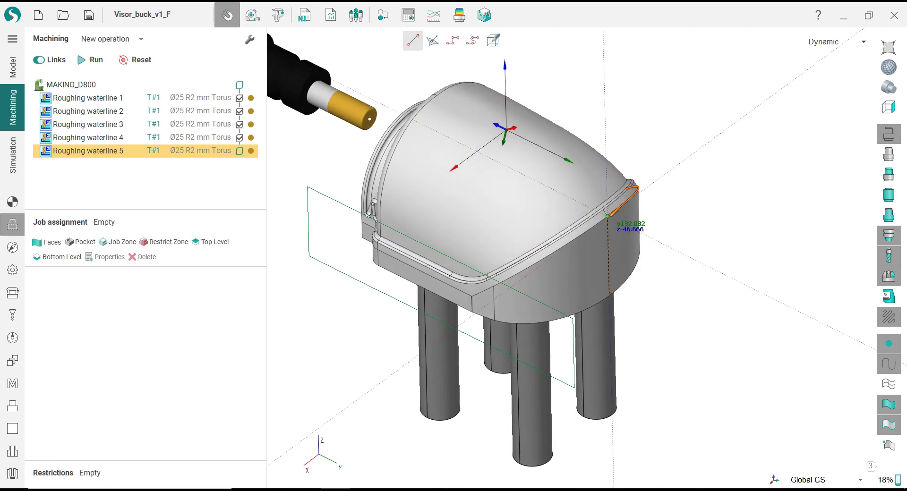
middle_drag(687, 248, 699, 243)
- Align the tool axis of Roughing waterline 5 to the straight line at the back of the buck, with vector 0, 1, 0
click(12, 202)
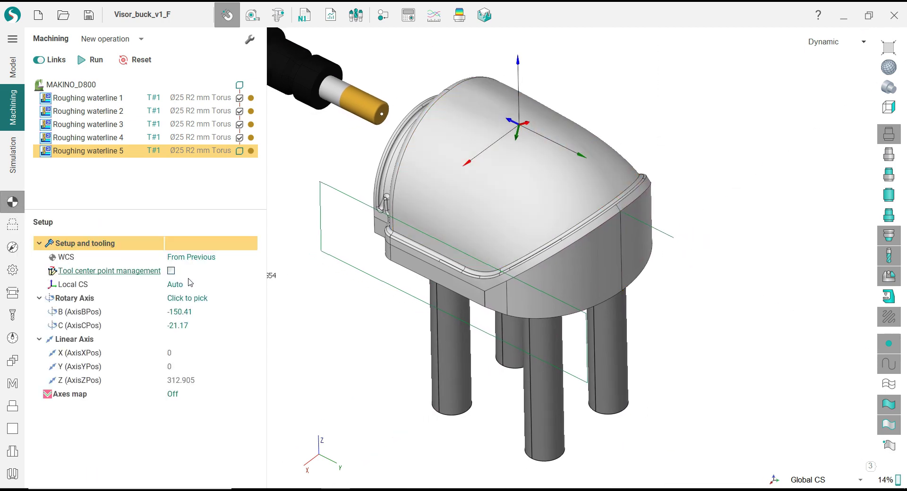
click(189, 298)
click(252, 299)
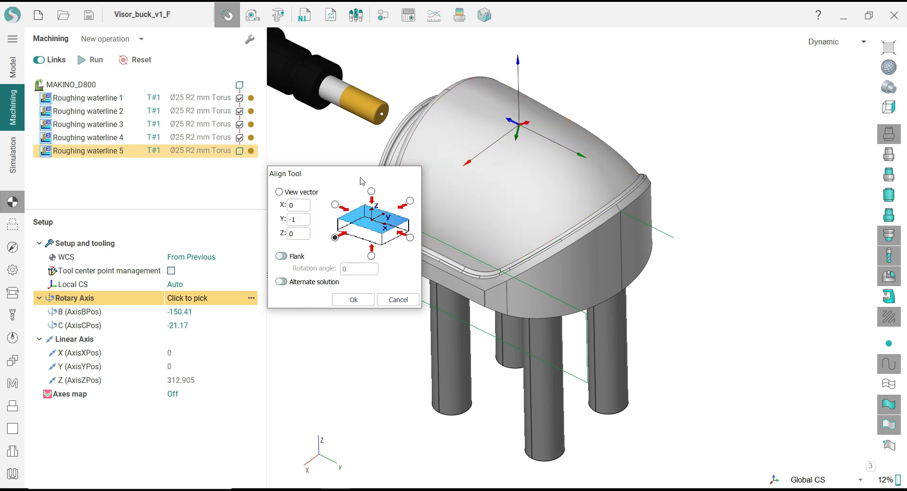
click(615, 242)
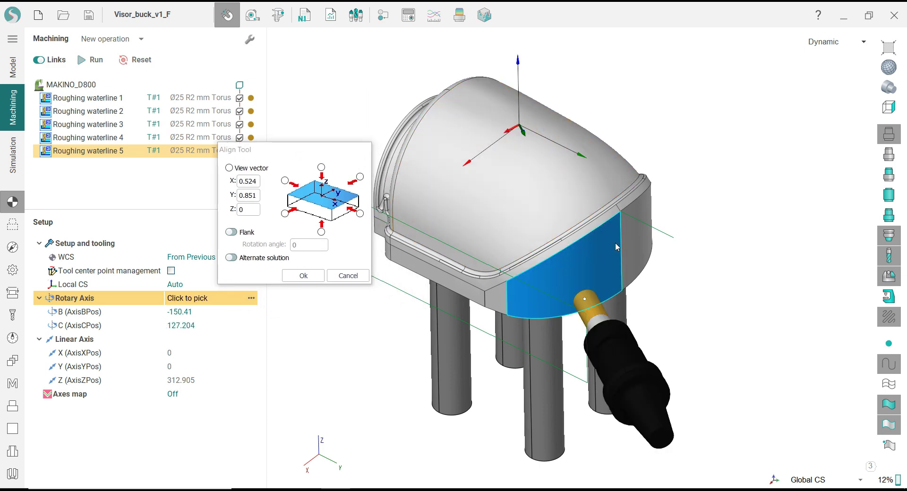
mouse_move(586, 298)
middle_down()
mouse_move(584, 366)
mouse_move(586, 293)
mouse_move(590, 303)
middle_up()
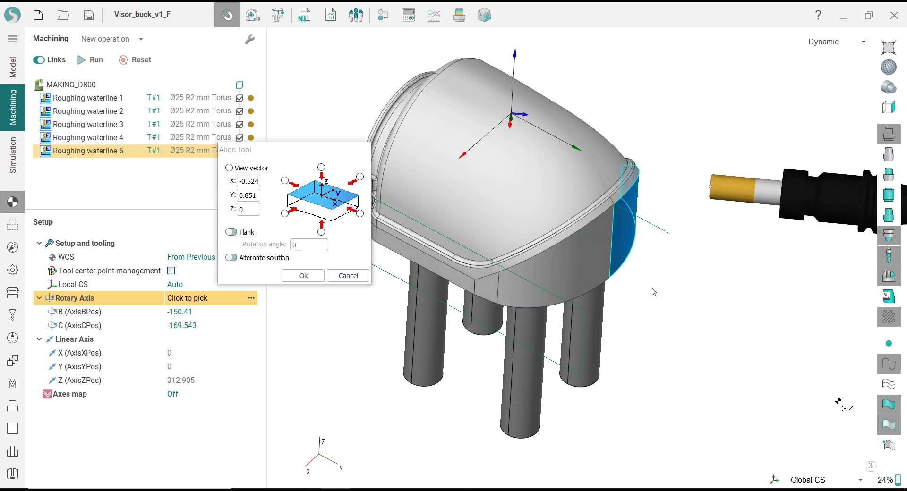
click(678, 259)
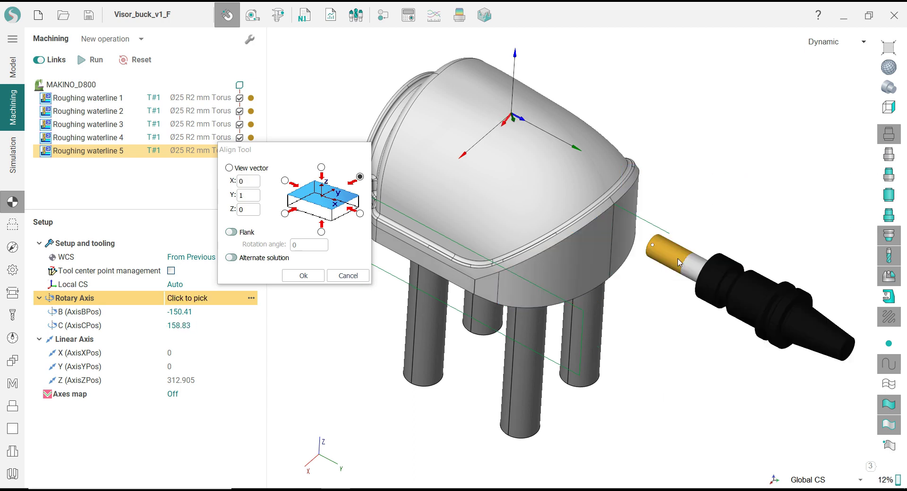
click(668, 234)
middle_drag(635, 284, 614, 272)
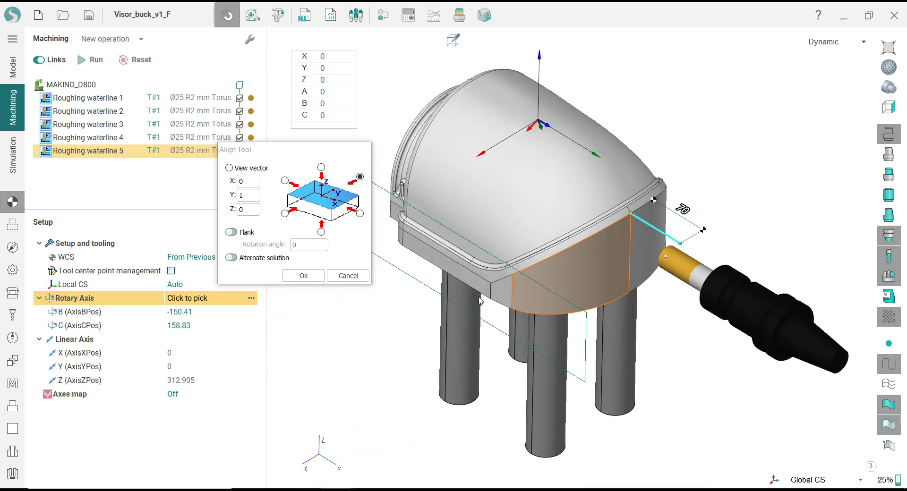
click(303, 276)
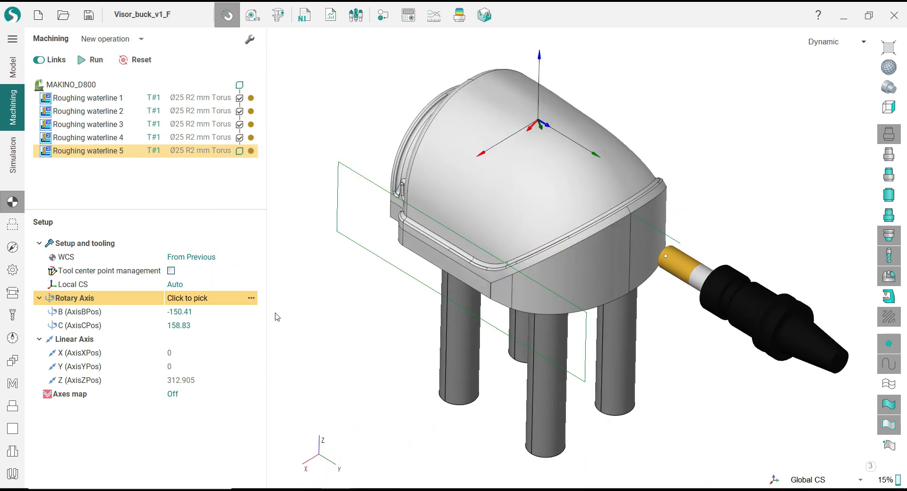
- Show the machining result from the right alongside the strategy settings of Roughing waterline 5
middle_drag(579, 269, 582, 250)
click(12, 225)
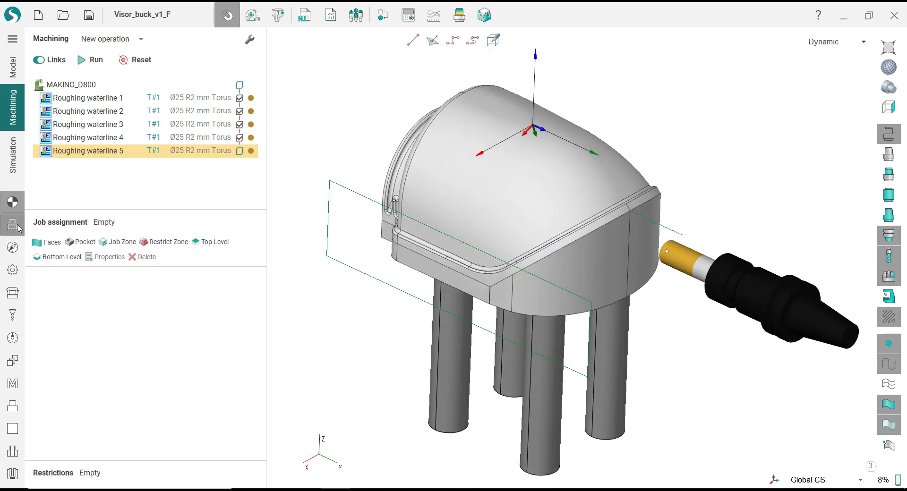
click(890, 107)
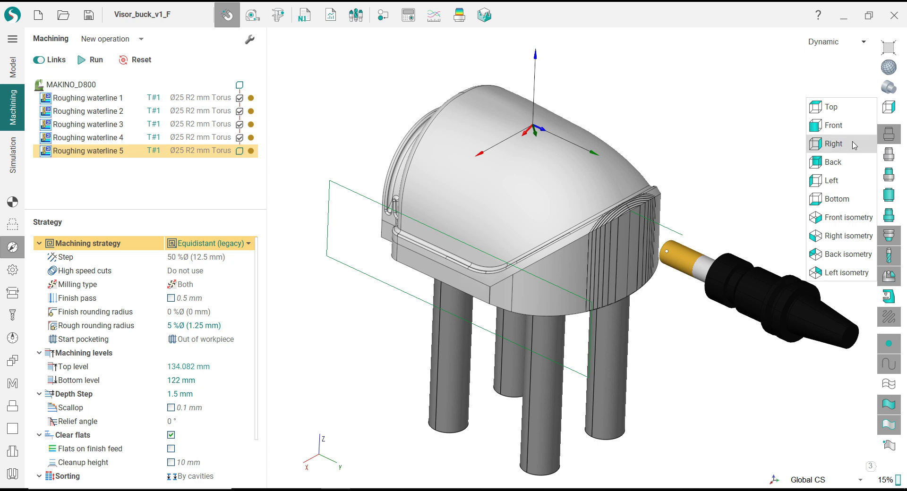
click(853, 144)
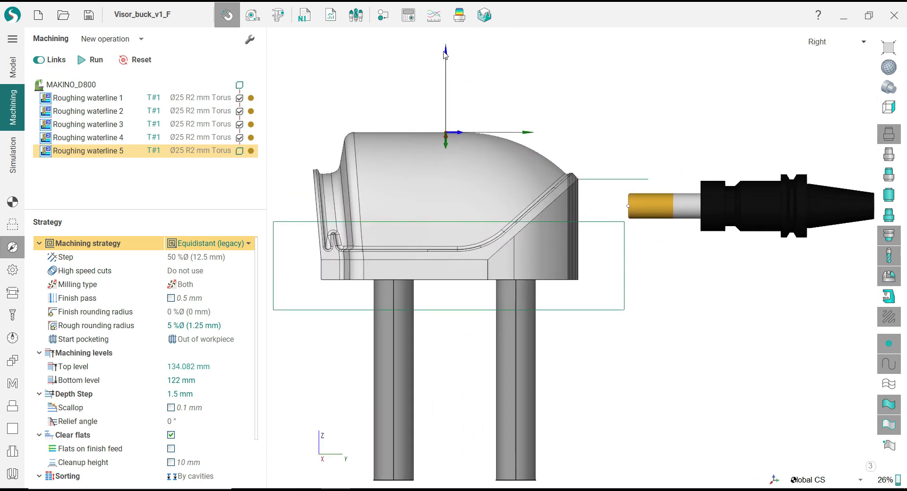
click(459, 15)
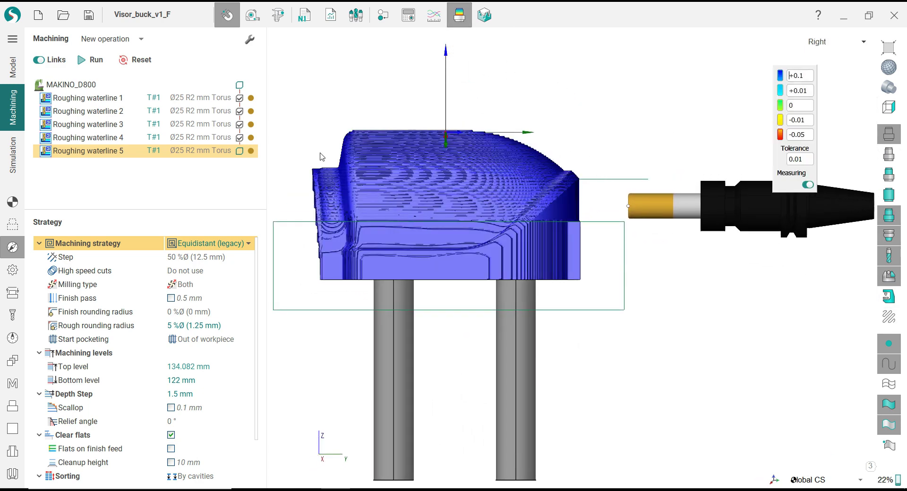
- Check the bottom level plane of Roughing waterline 5 against the stock left at the back of the buck
click(195, 383)
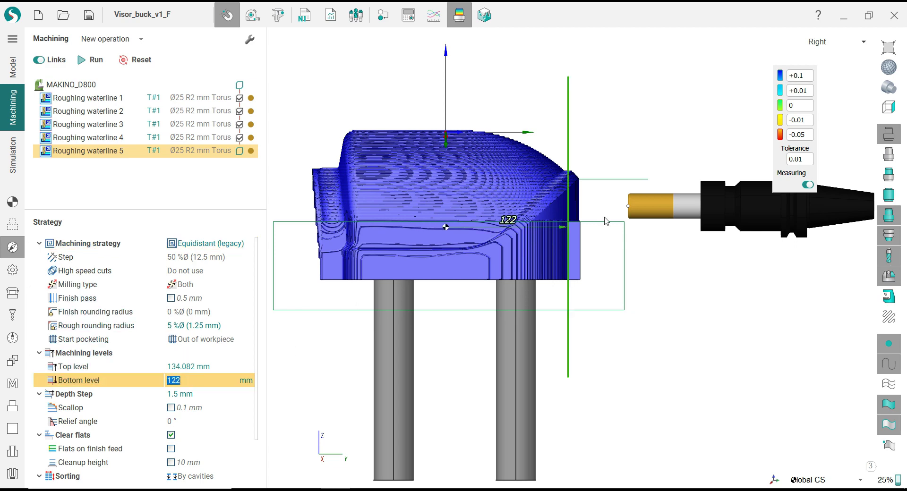
scroll(610, 168, up, 2)
scroll(610, 167, up, 1)
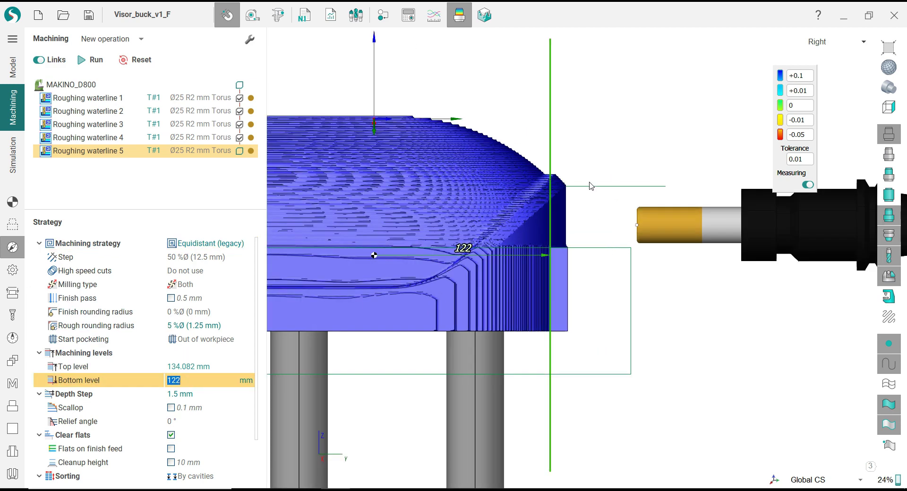
click(227, 368)
click(221, 386)
middle_drag(577, 231, 640, 460)
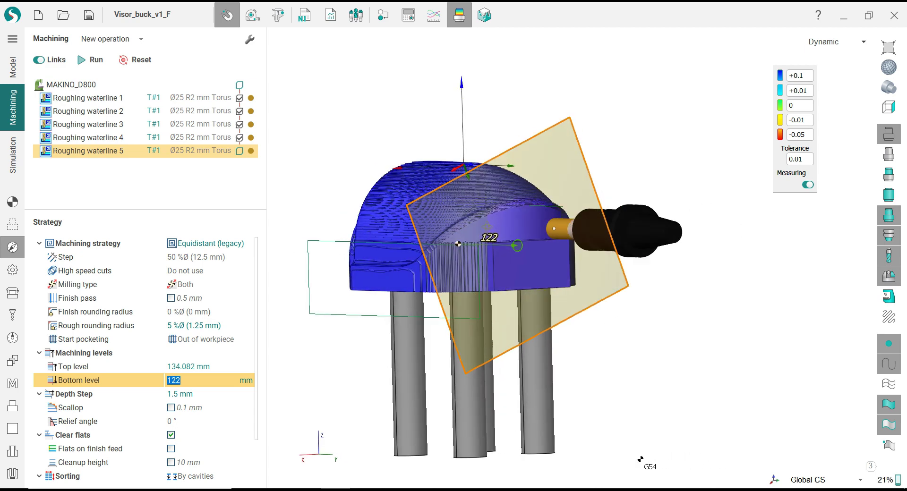
middle_drag(426, 137, 500, 116)
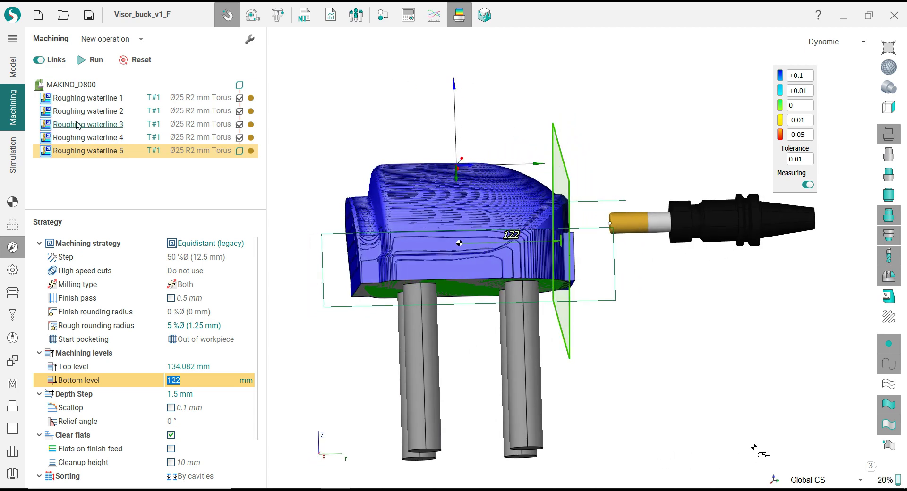
- Calculate Roughing waterline 5, examine the machining result at the roughed back, and hide the result again
click(13, 203)
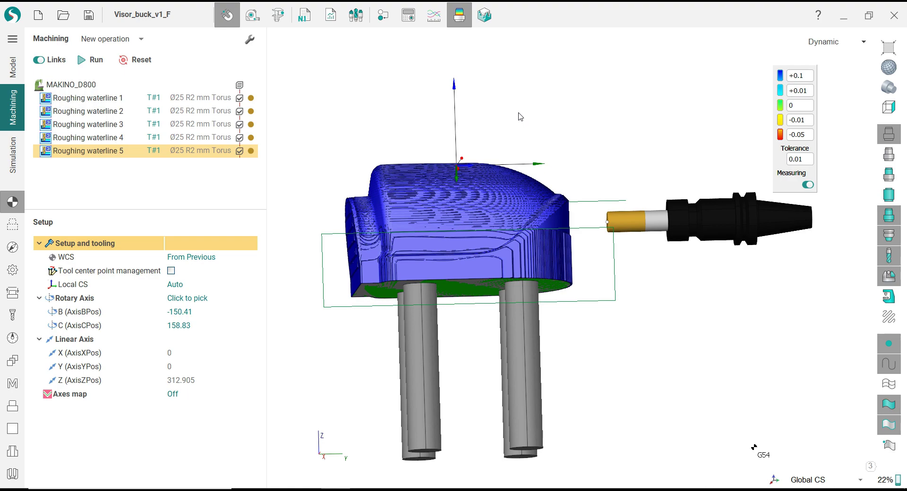
right_drag(521, 117, 483, 64)
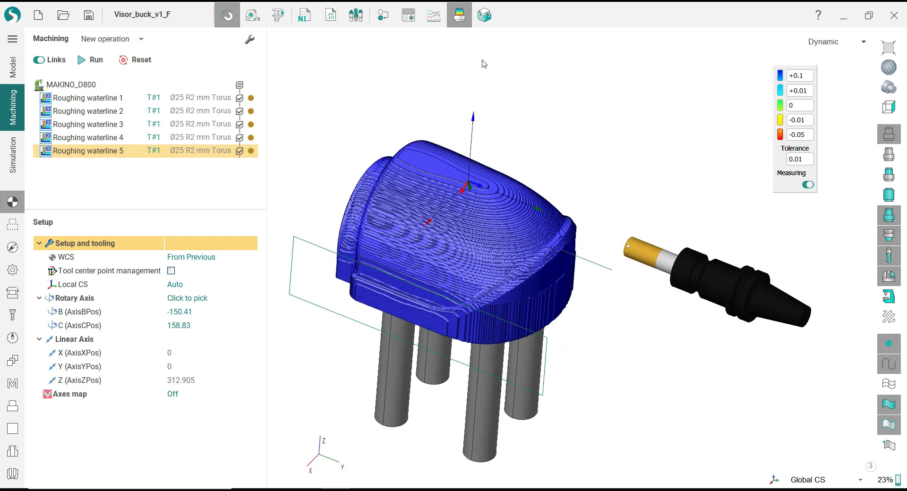
click(461, 24)
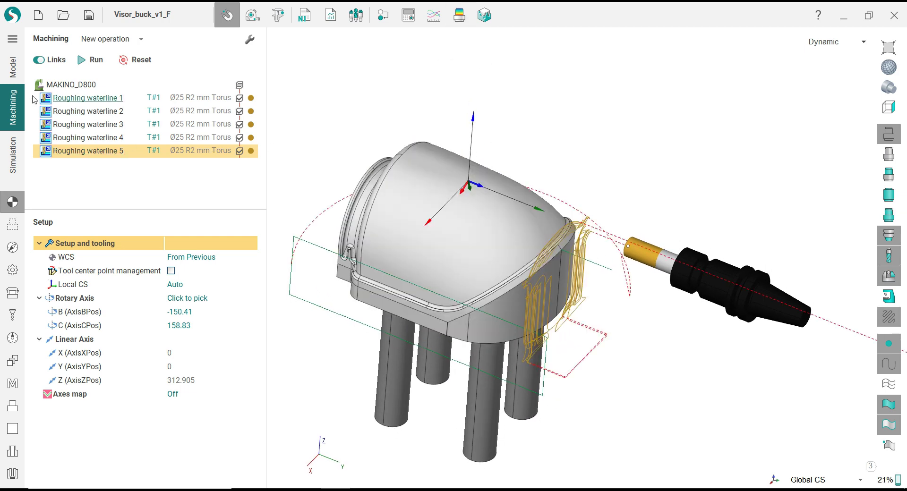
middle_drag(537, 219, 570, 212)
mouse_move(389, 155)
right_down()
mouse_move(373, 136)
mouse_move(378, 152)
right_up()
- Hide the Job Geometry splines in the model tree and return to the machining operations
click(13, 68)
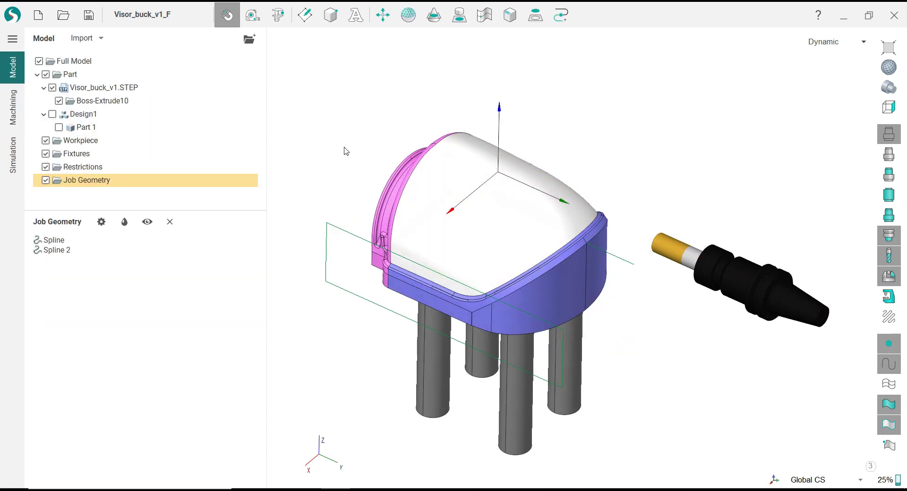
click(46, 180)
click(13, 108)
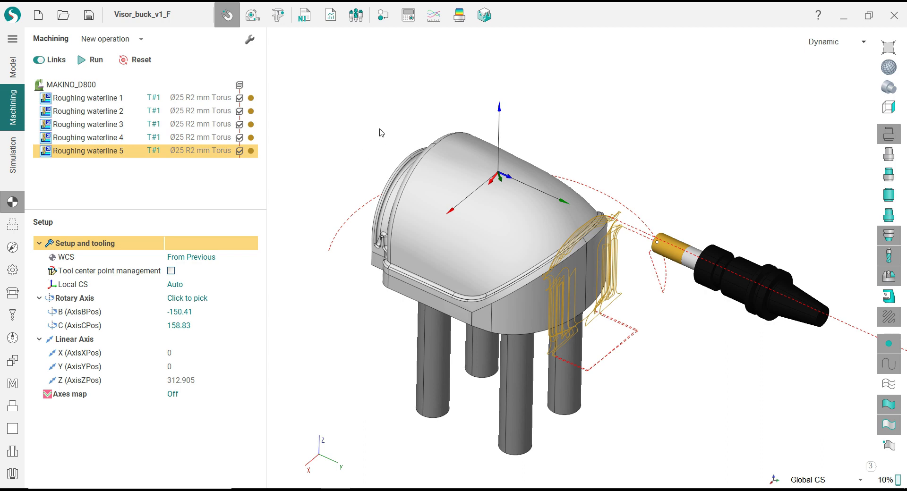
- Examine the toolpaths of Roughing waterline 4, 3 and 2 one by one around the buck
middle_drag(381, 132, 639, 172)
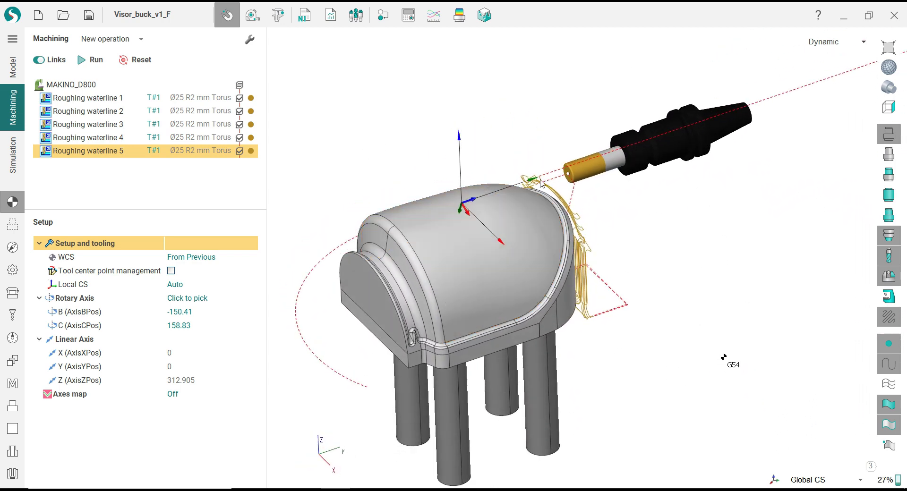
click(102, 143)
click(99, 127)
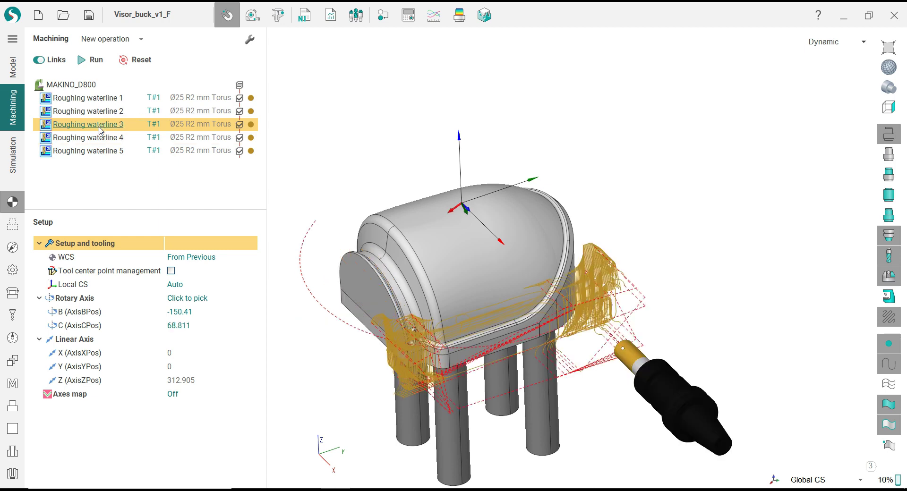
click(101, 144)
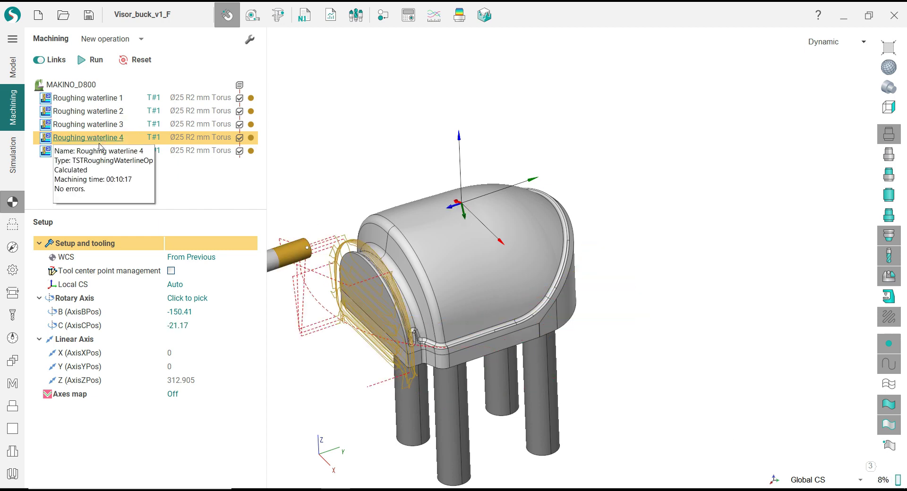
click(97, 114)
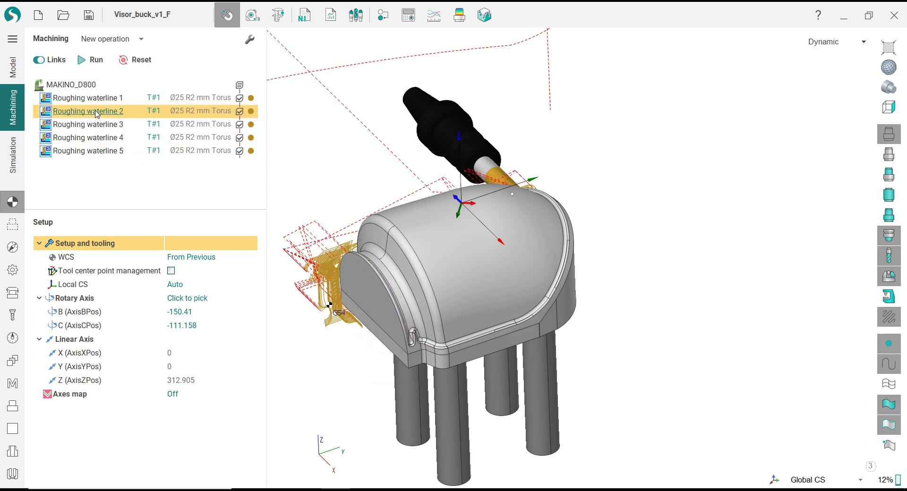
- Switch to simulation, display the machine, fast-simulate the stock up to Roughing waterline 2 and lower the playback speed
click(11, 153)
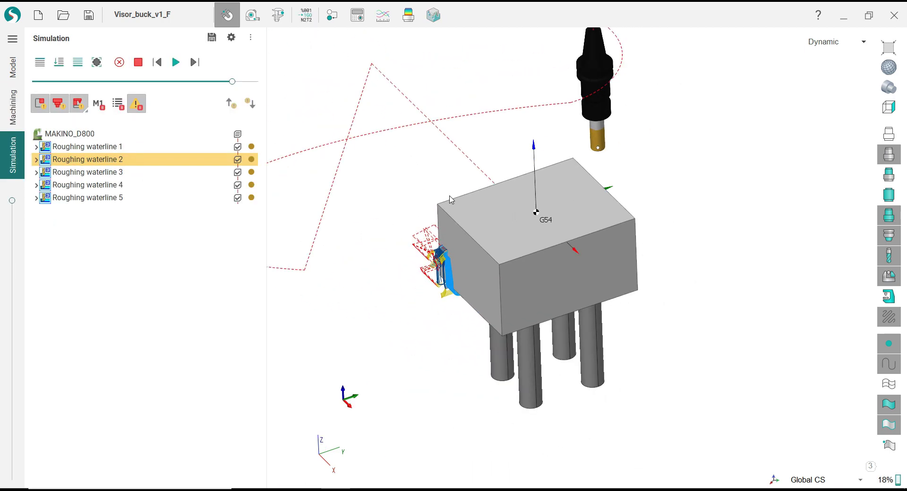
click(889, 297)
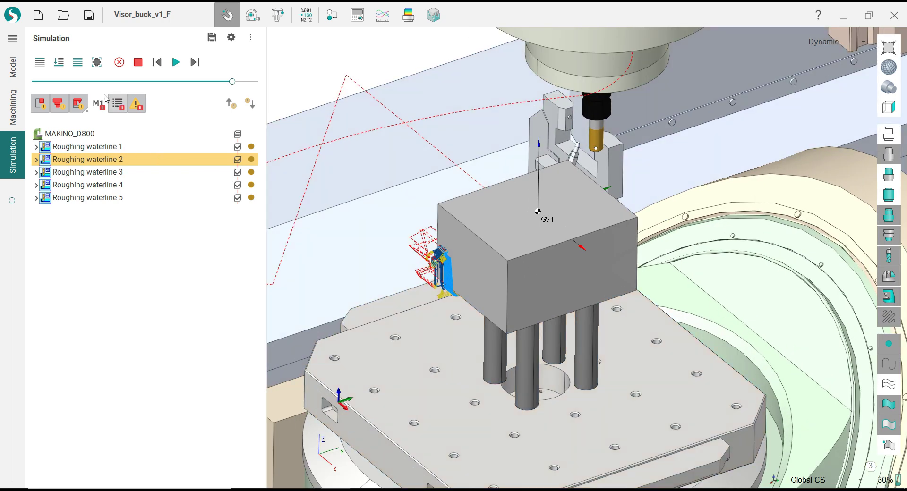
click(61, 67)
click(117, 82)
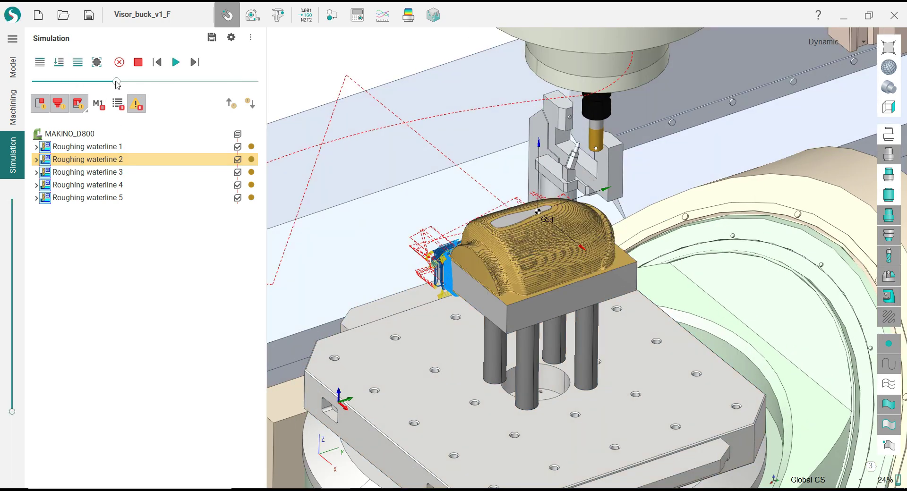
scroll(425, 192, down, 2)
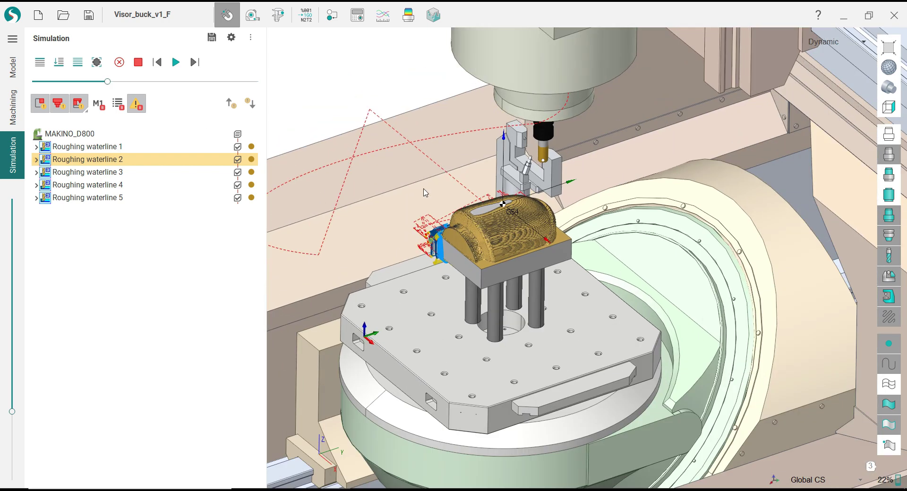
- Play the simulation of Roughing waterline 2, raise the playback speed and inspect the cutting at the side of the buck
click(172, 68)
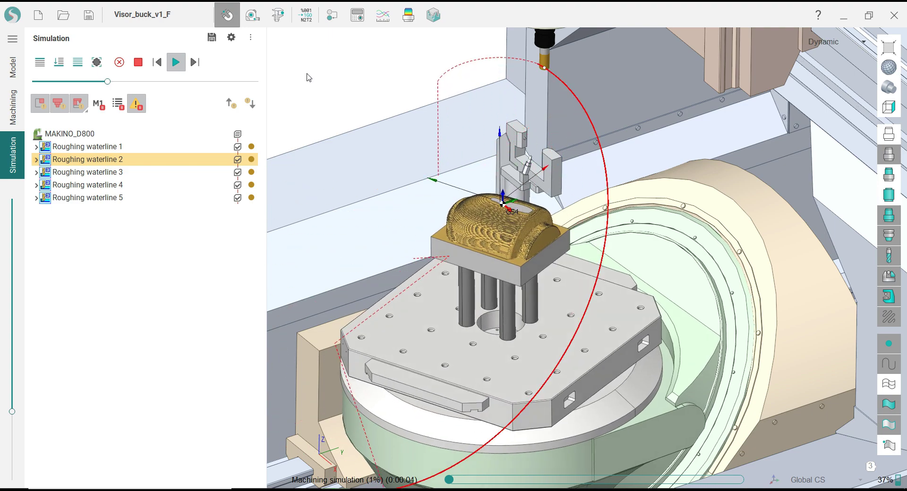
click(130, 82)
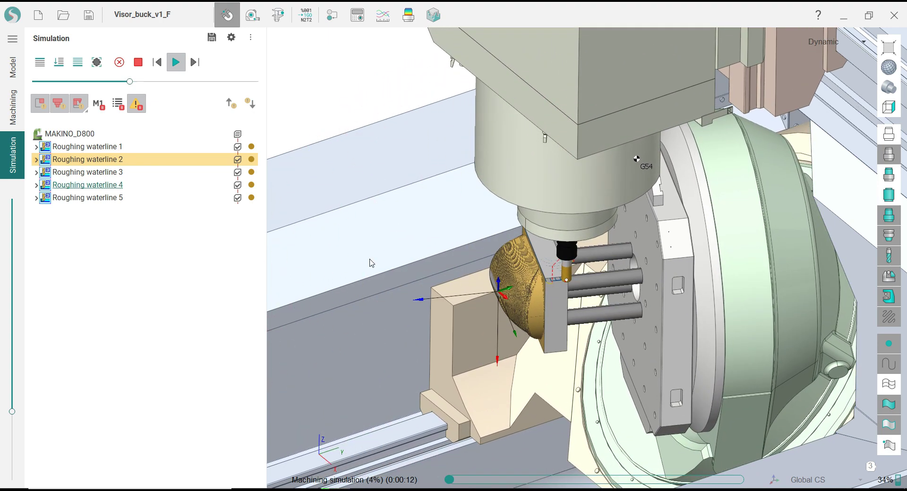
scroll(583, 314, up, 4)
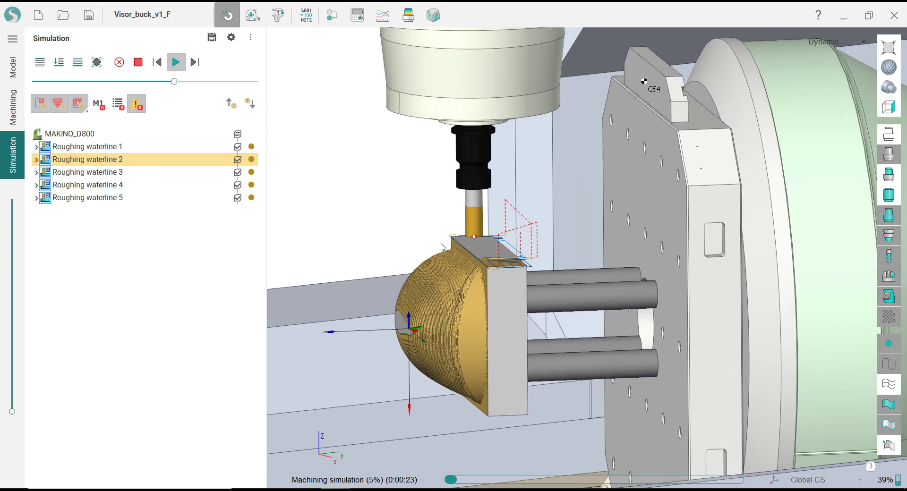
scroll(451, 233, down, 3)
middle_drag(452, 236, 491, 286)
scroll(397, 245, up, 3)
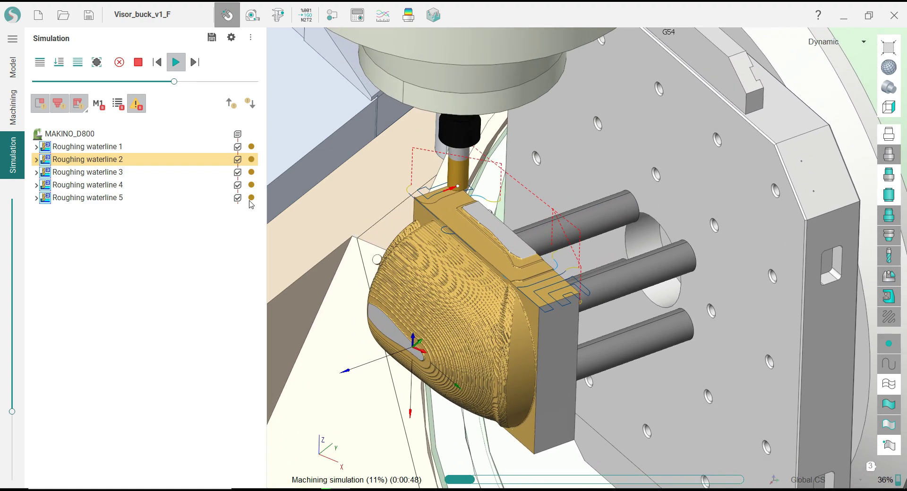
- Return to the machining operations and show the setup parameters of the MAKINO_D800 with the toolpaths of all operations
click(19, 113)
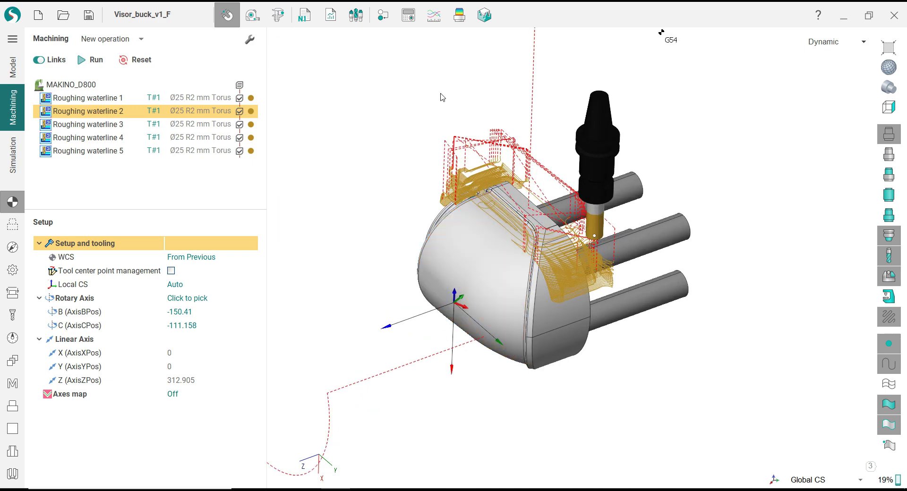
middle_drag(410, 162, 485, 65)
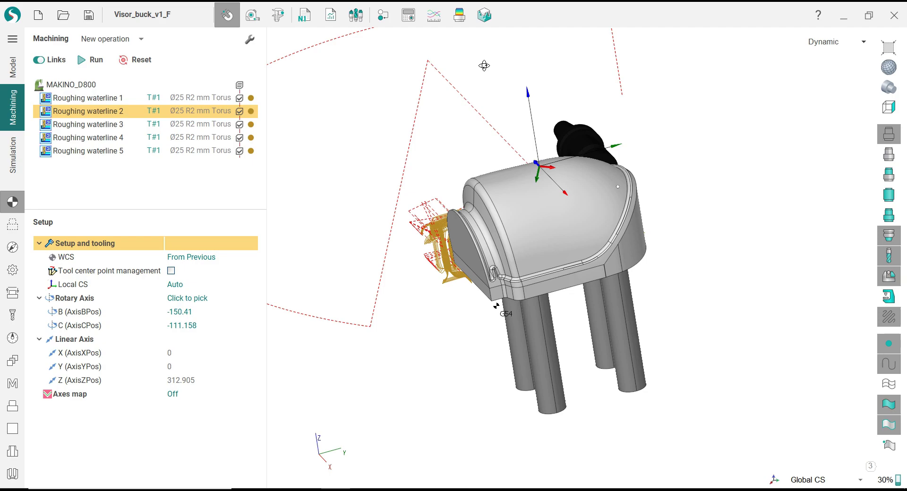
click(92, 83)
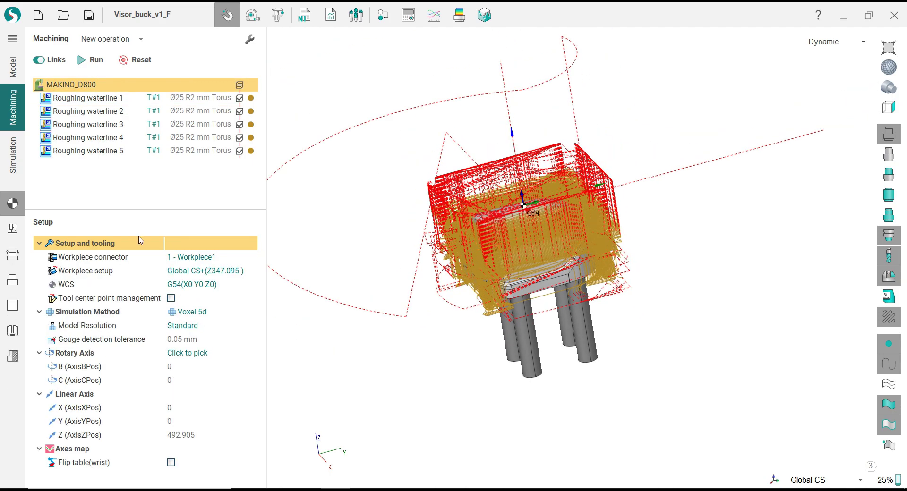